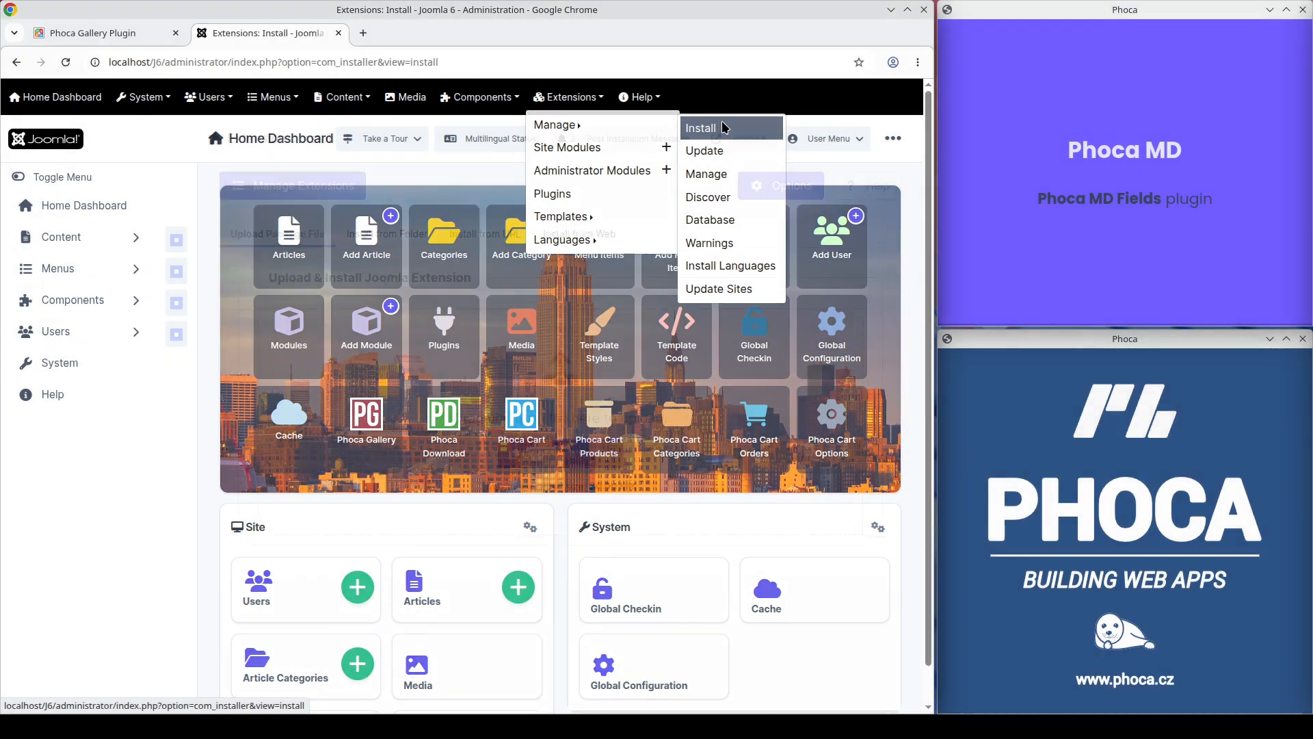
# Install the Phoca MD Fields plugin from its package file and enable the Fields - PhocaMD plugin.
pyautogui.click(566, 451)
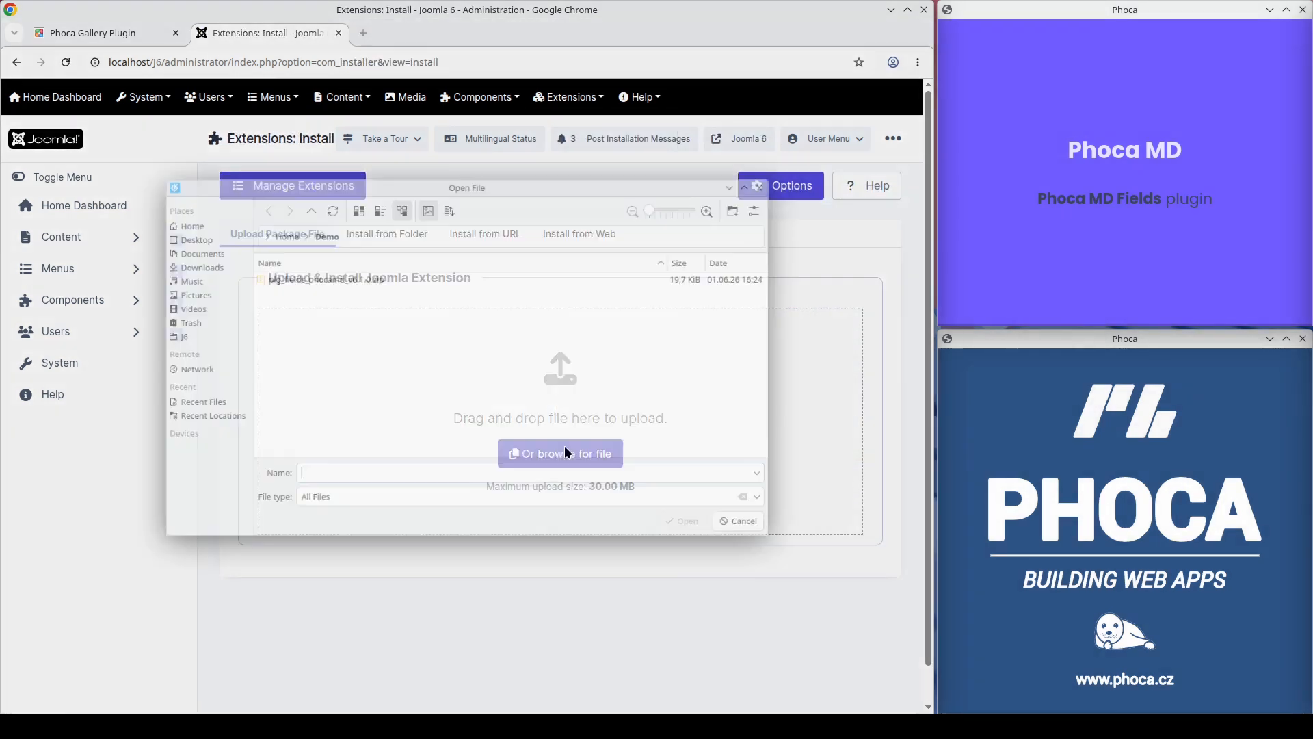
pyautogui.doubleClick(350, 272)
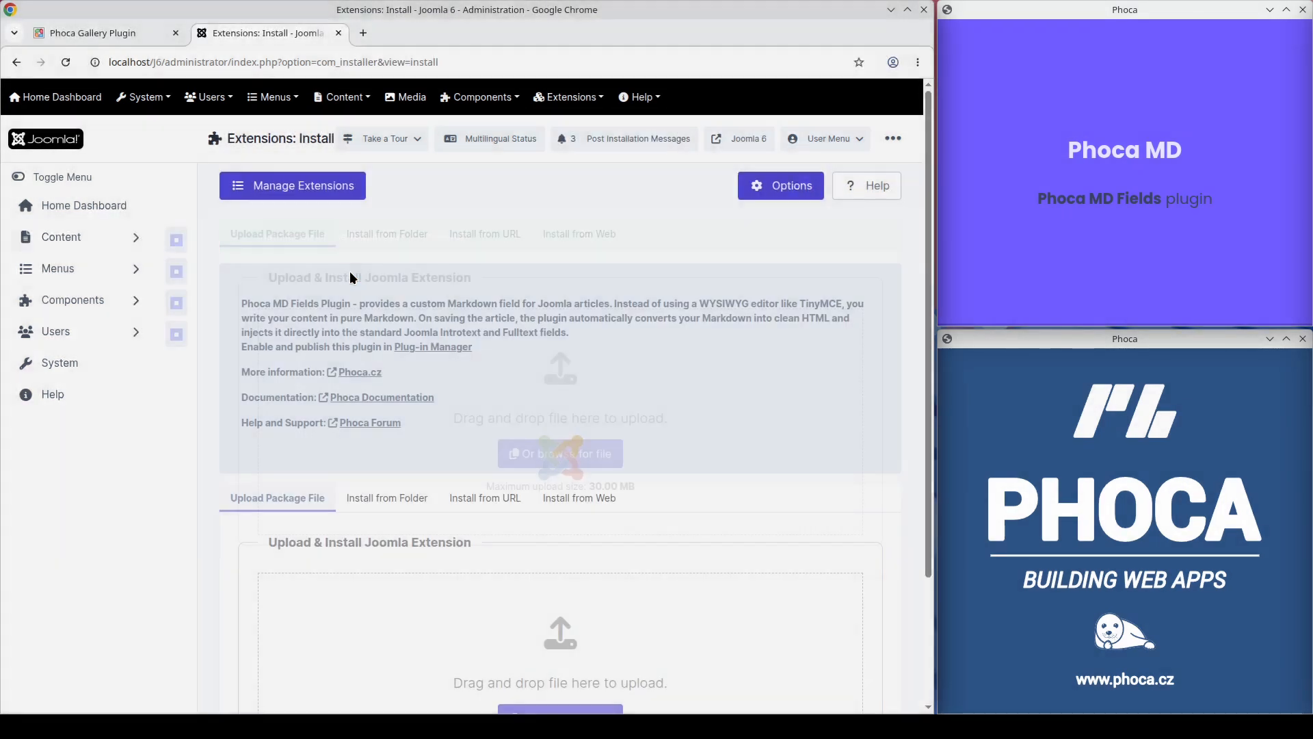
pyautogui.click(424, 347)
pyautogui.click(380, 239)
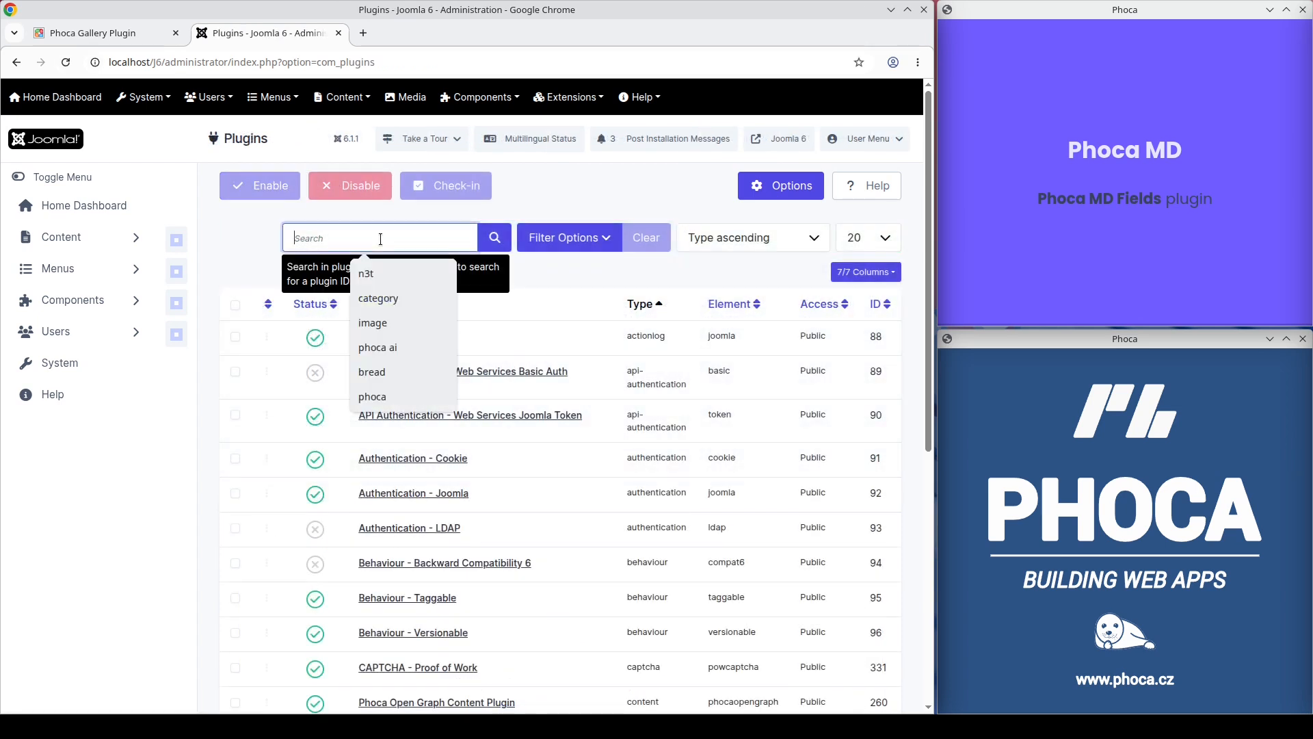
pyautogui.write('md')
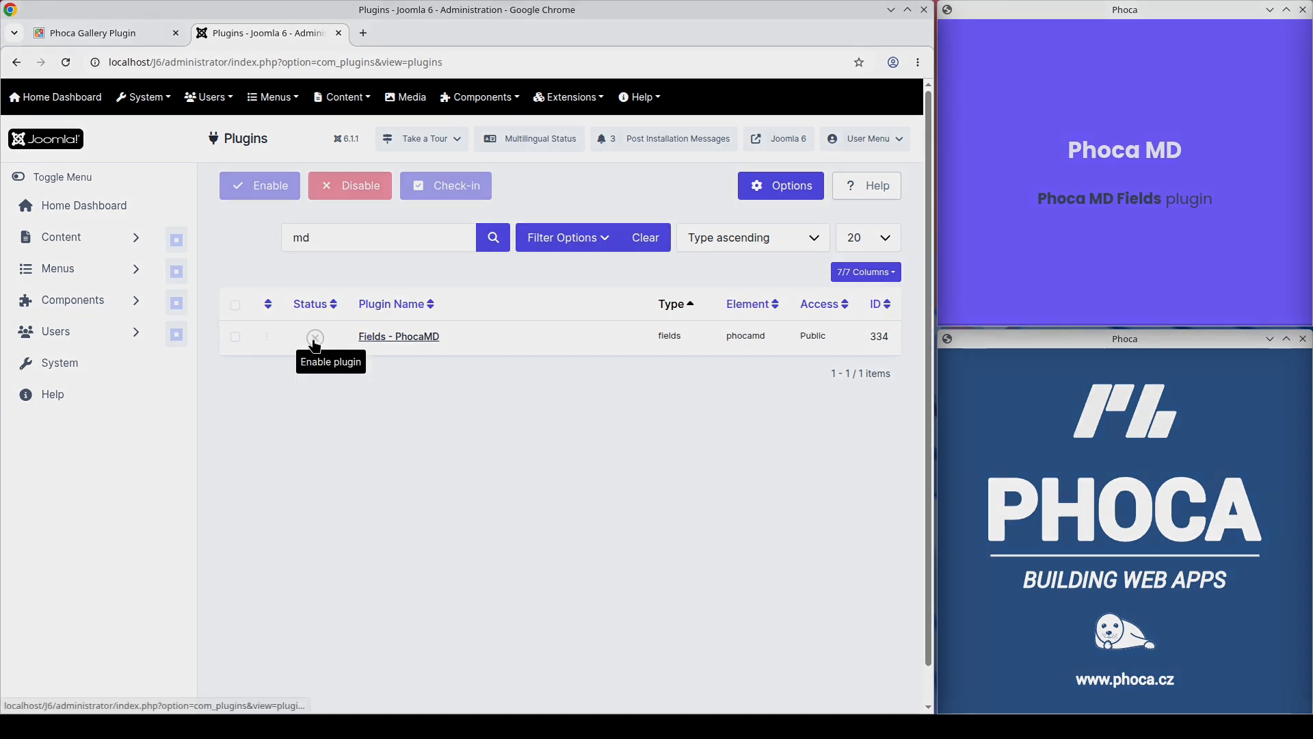
pyautogui.click(314, 338)
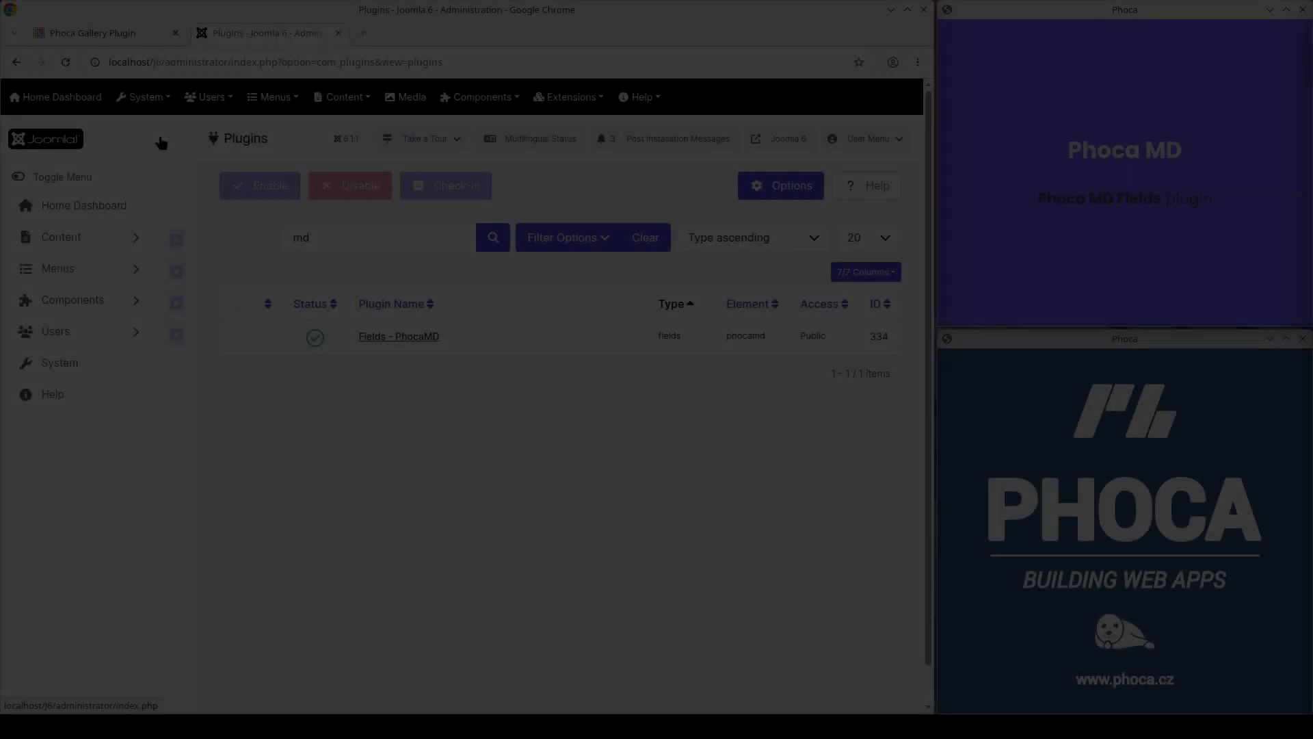
# Create an article field titled "Phoca MD" with the type Content (Markdown), saving and closing it.
pyautogui.click(342, 96)
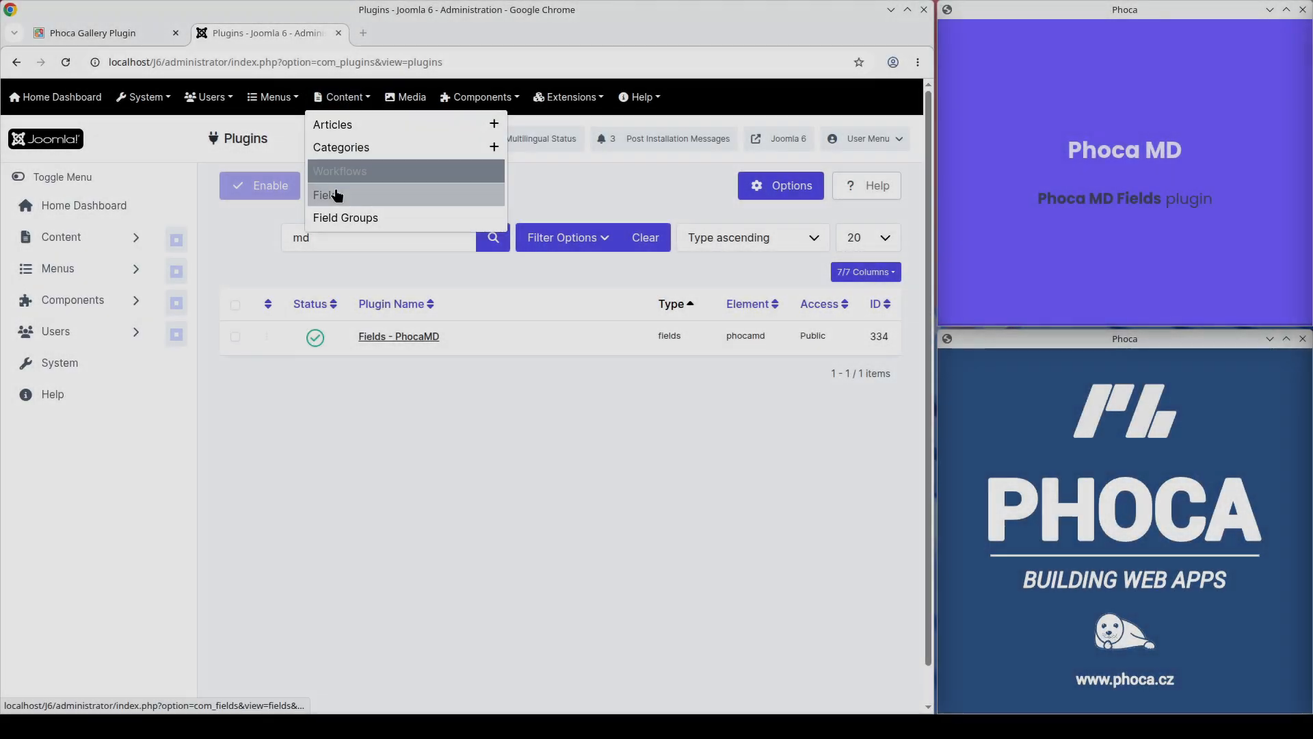
pyautogui.click(335, 195)
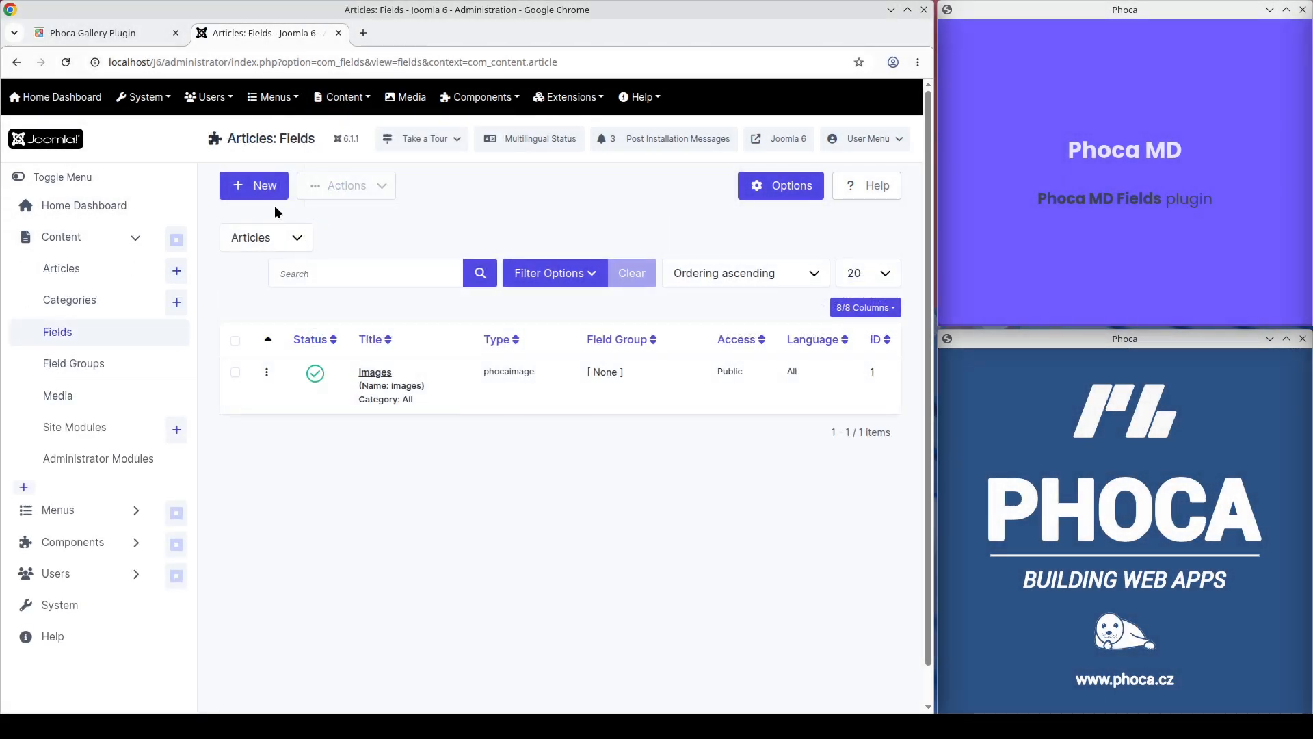
pyautogui.click(261, 189)
pyautogui.click(178, 253)
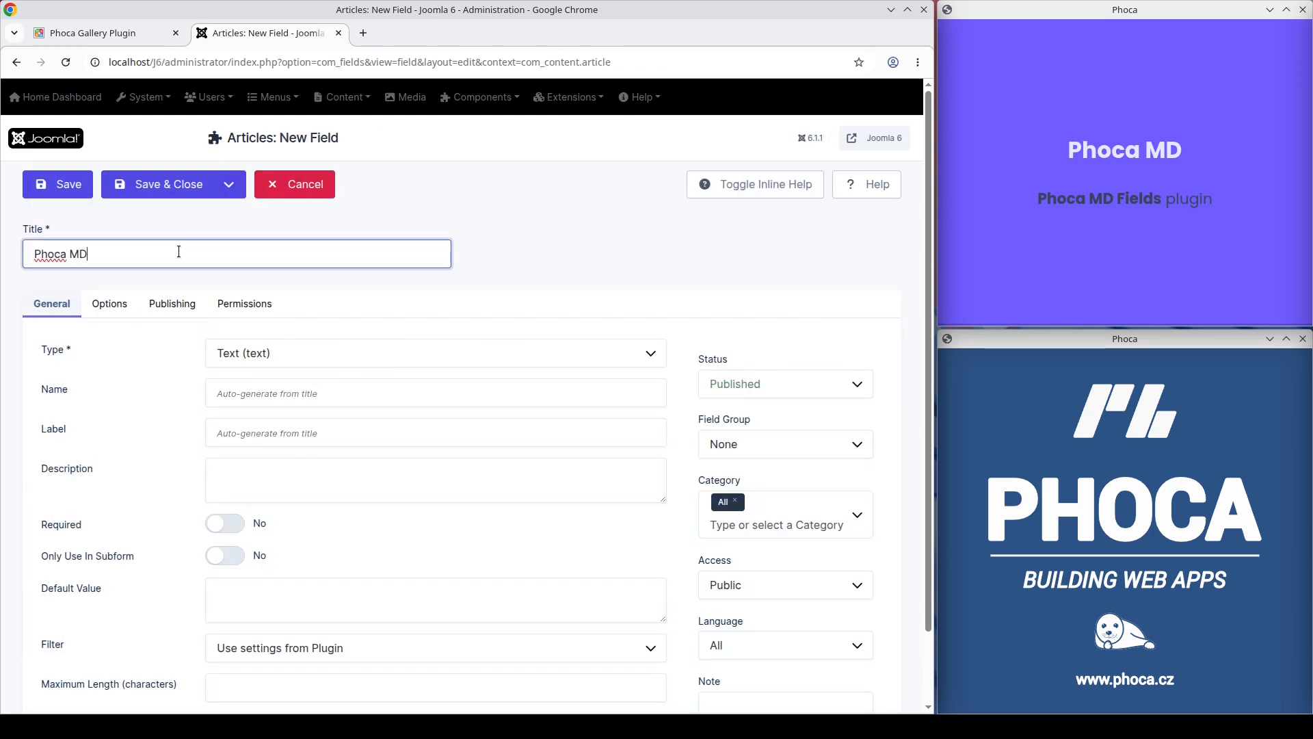
pyautogui.click(235, 353)
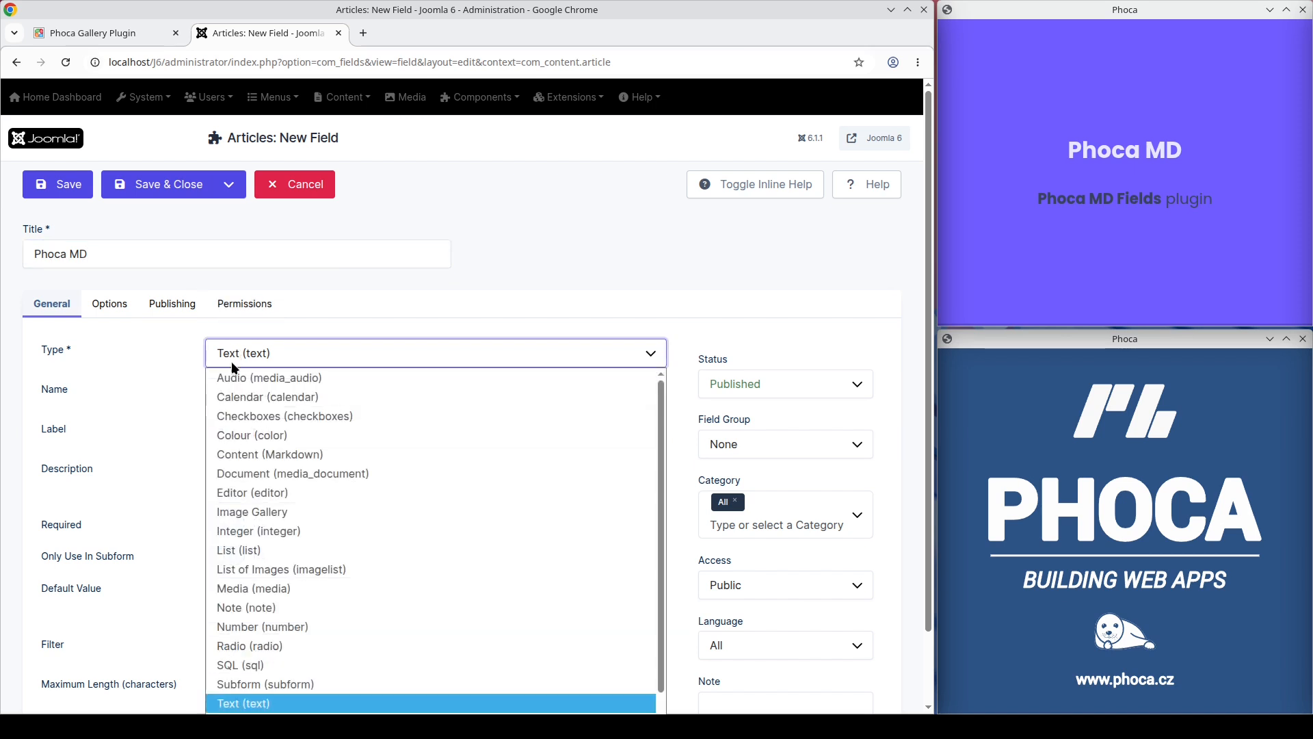
pyautogui.click(260, 454)
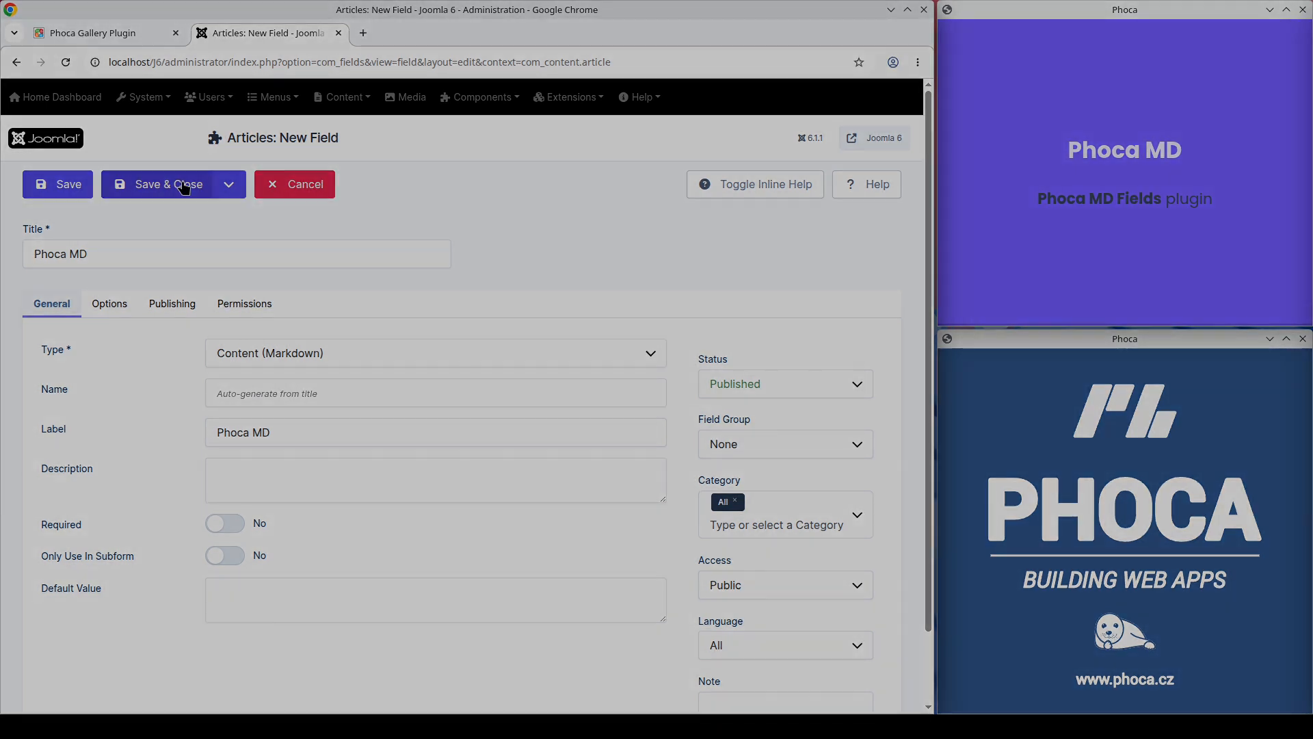
pyautogui.click(190, 185)
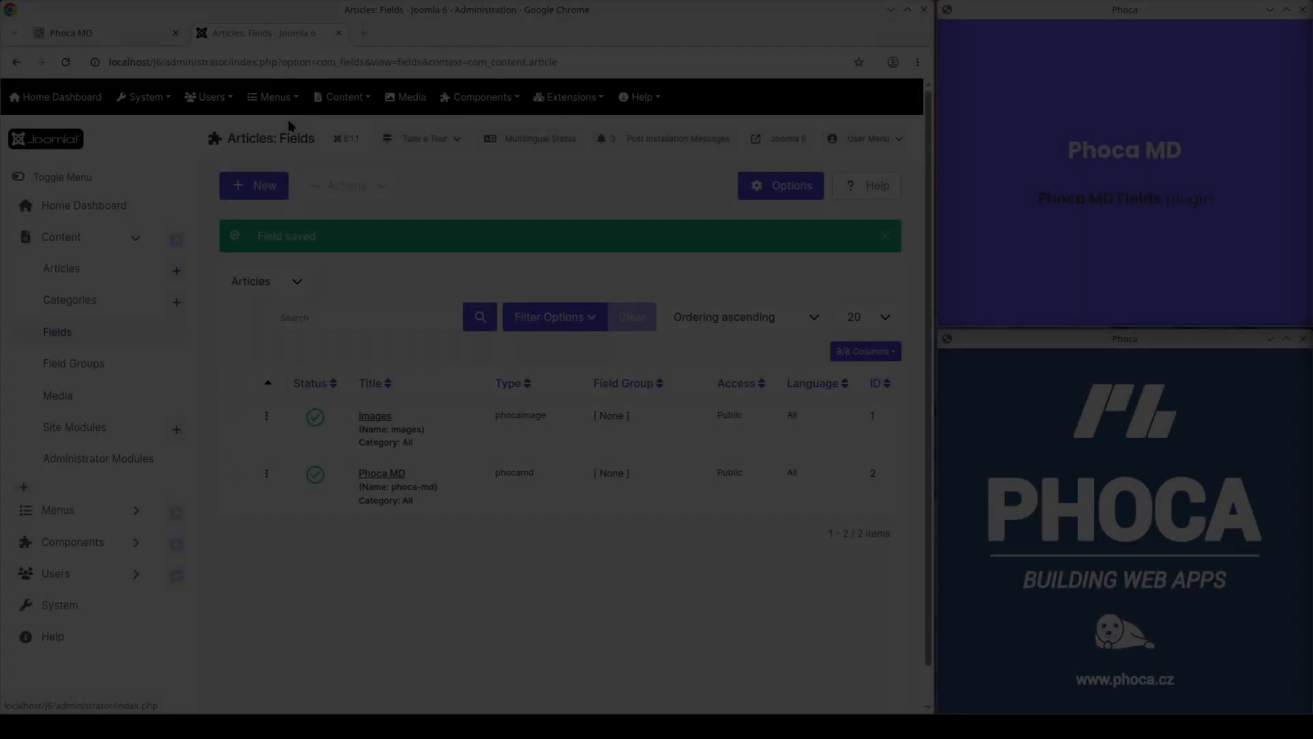
# Start a new article and title it "Phoca MD".
pyautogui.click(342, 97)
pyautogui.click(335, 120)
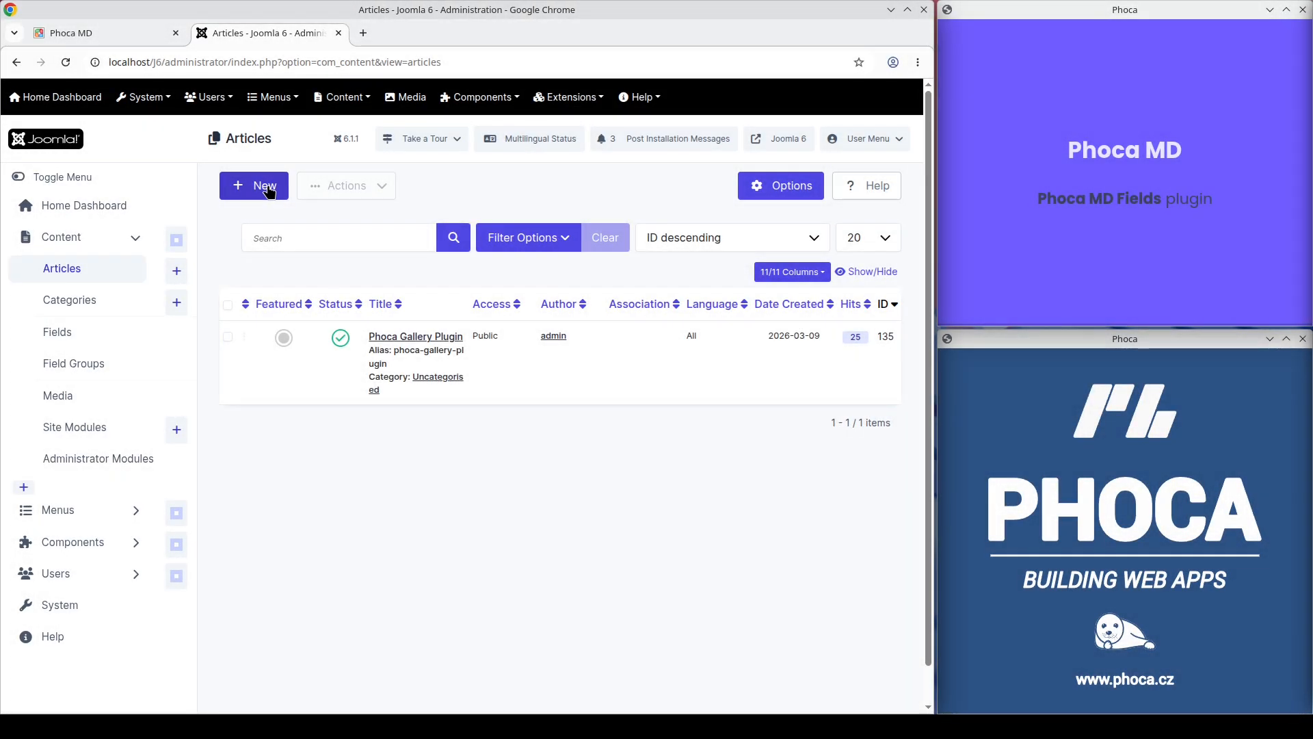
pyautogui.click(266, 190)
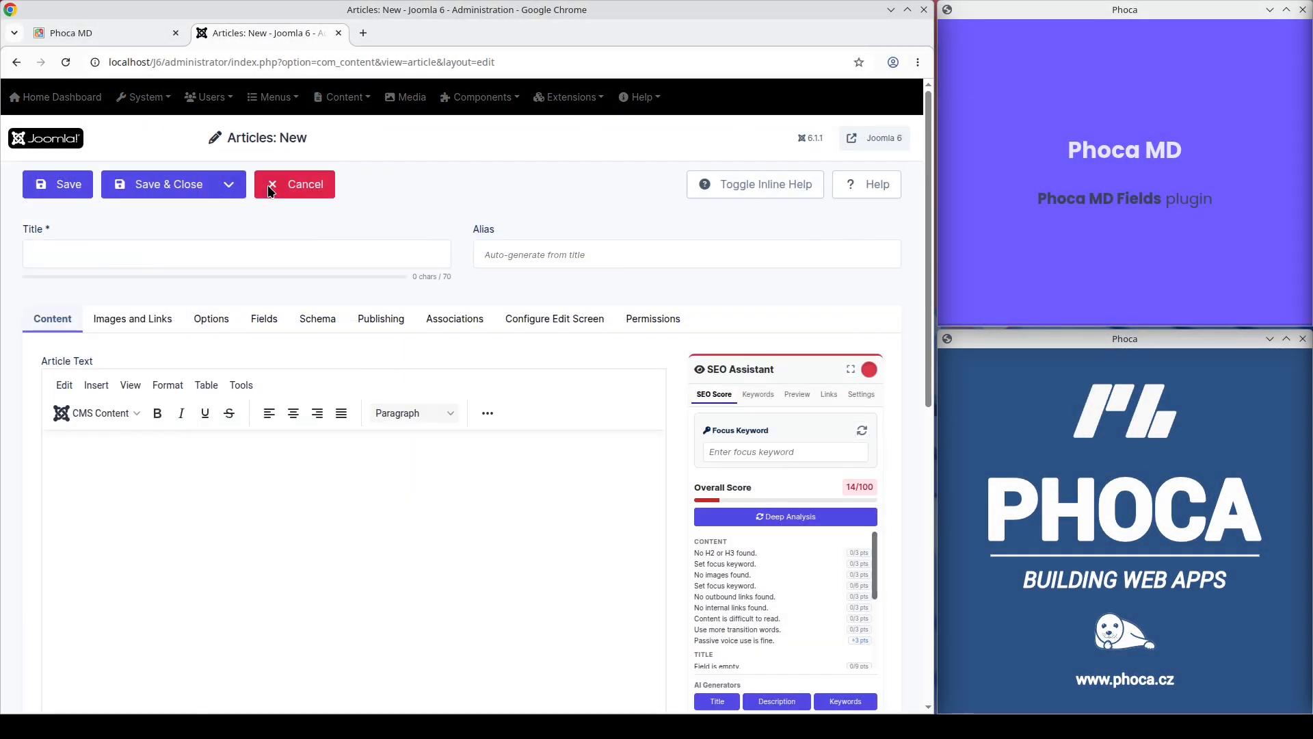
pyautogui.click(152, 249)
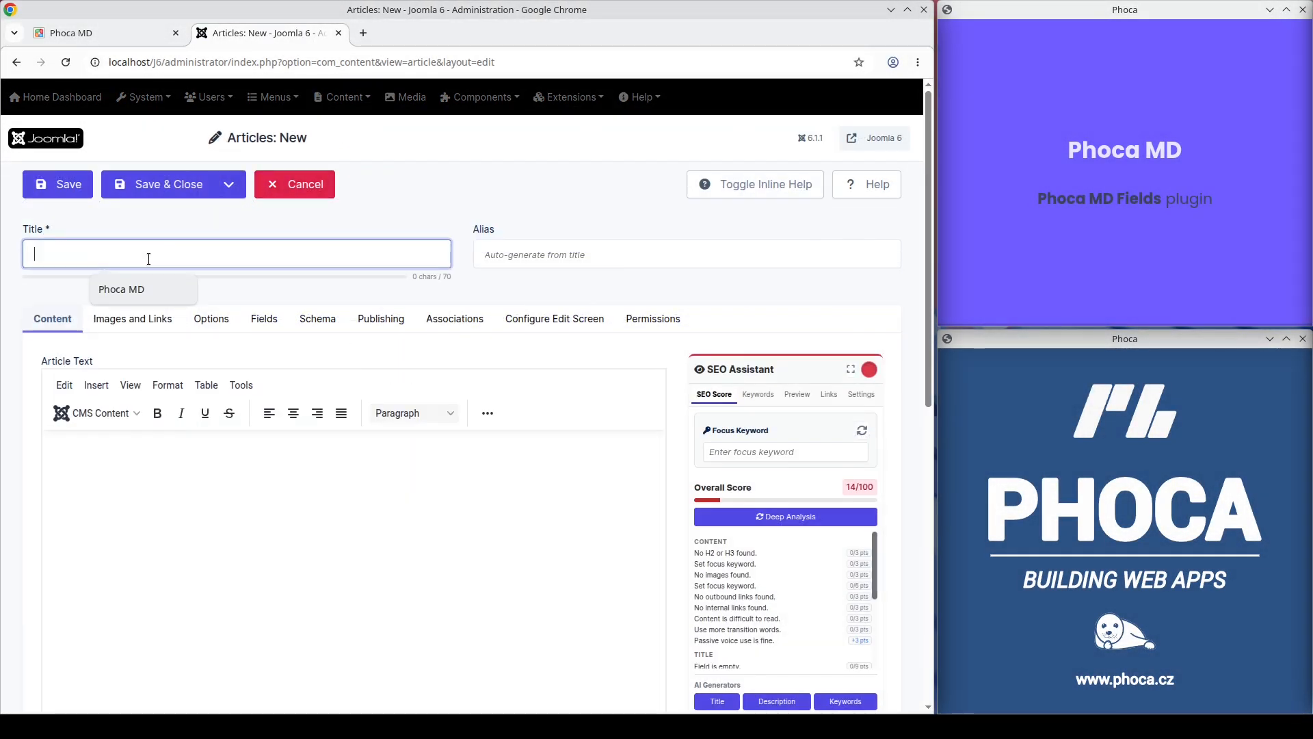
pyautogui.click(134, 285)
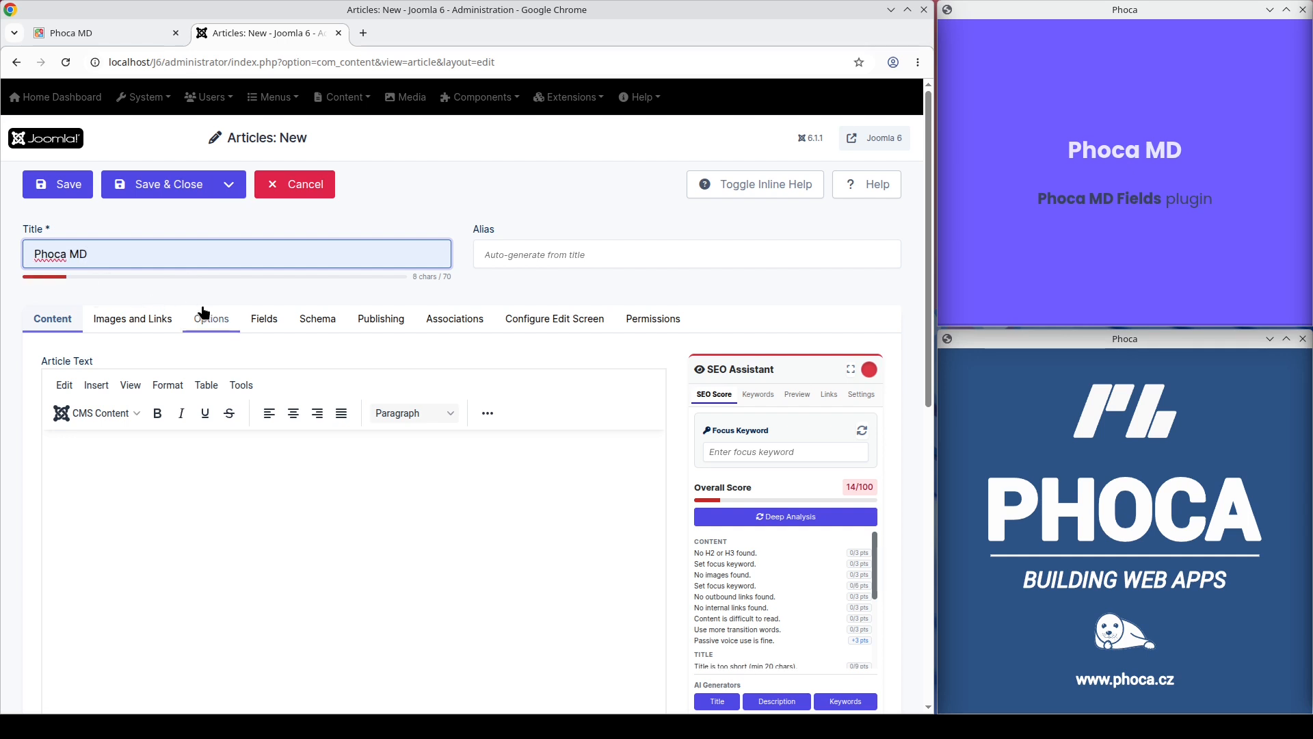
# Paste the copied Markdown plugin instructions into the article's Phoca MD field and save the article.
pyautogui.click(263, 326)
pyautogui.scroll(-3, 266, 328)
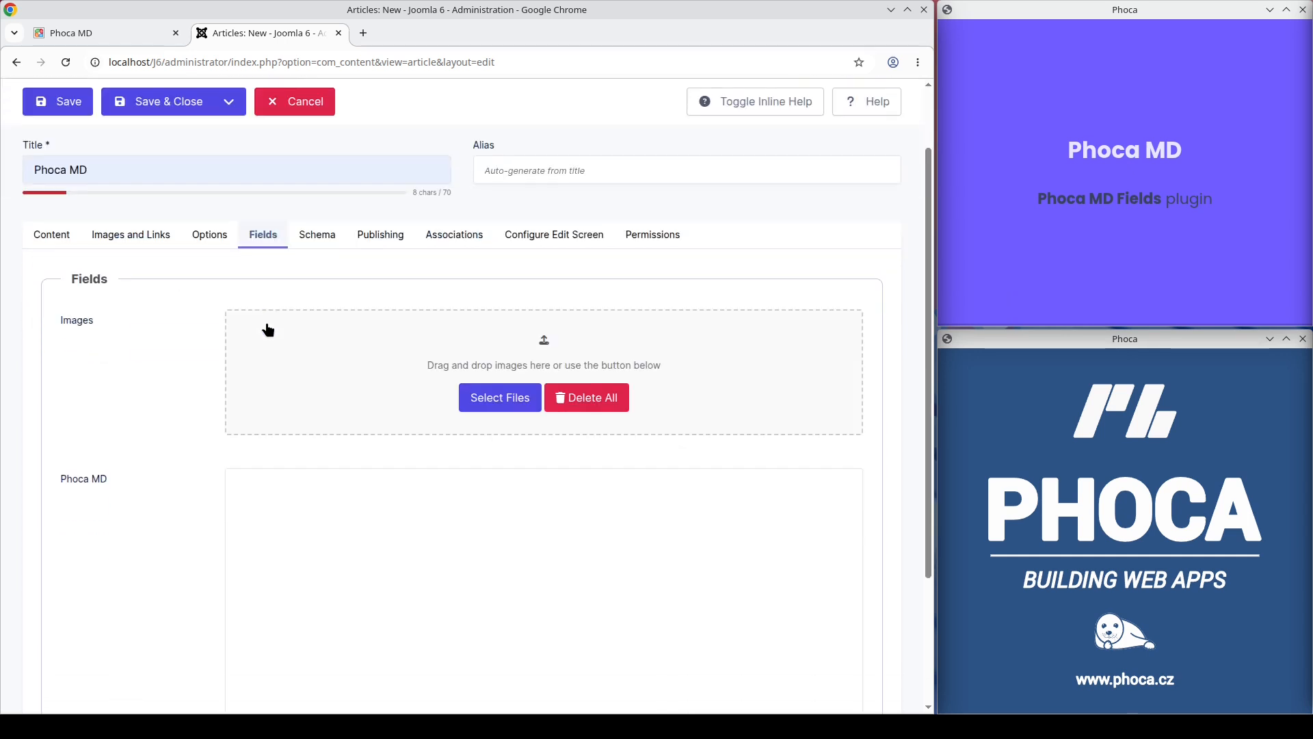
pyautogui.click(267, 320)
pyautogui.hotkey('ctrl', 'v')
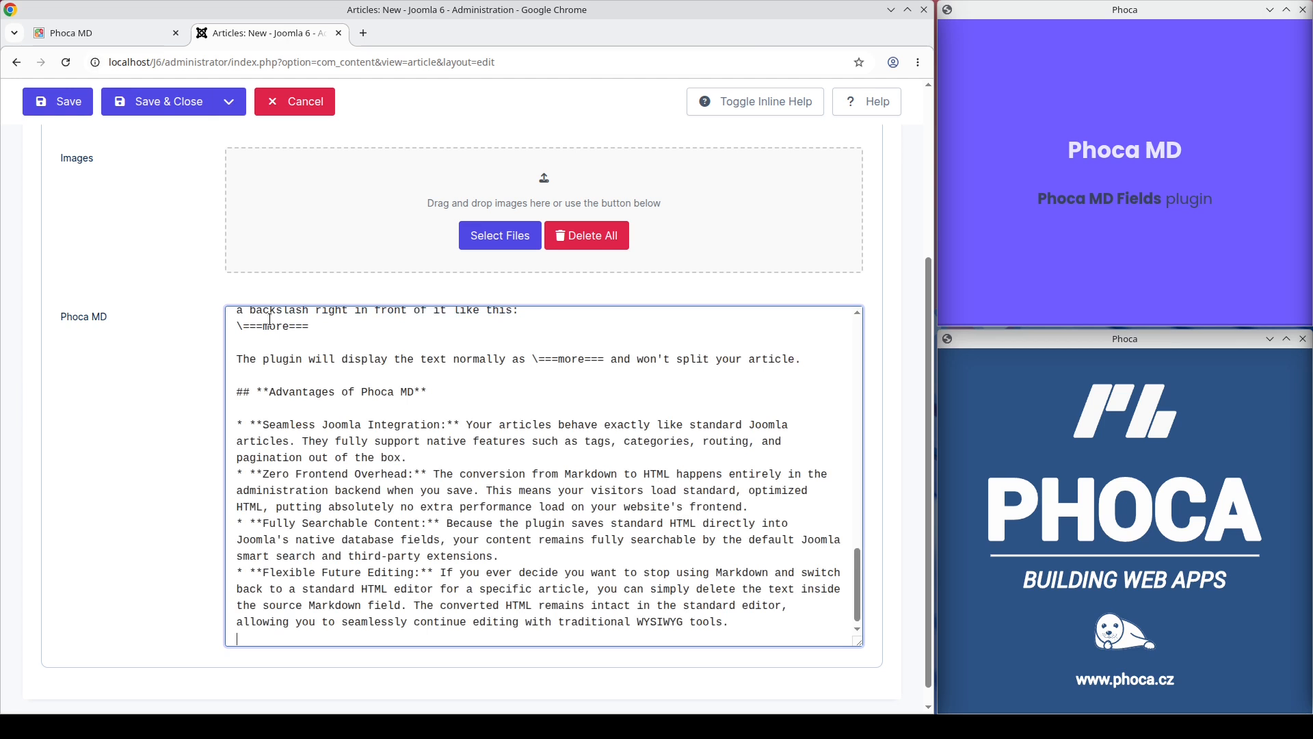
pyautogui.scroll(5, 363, 411)
pyautogui.scroll(8, 363, 411)
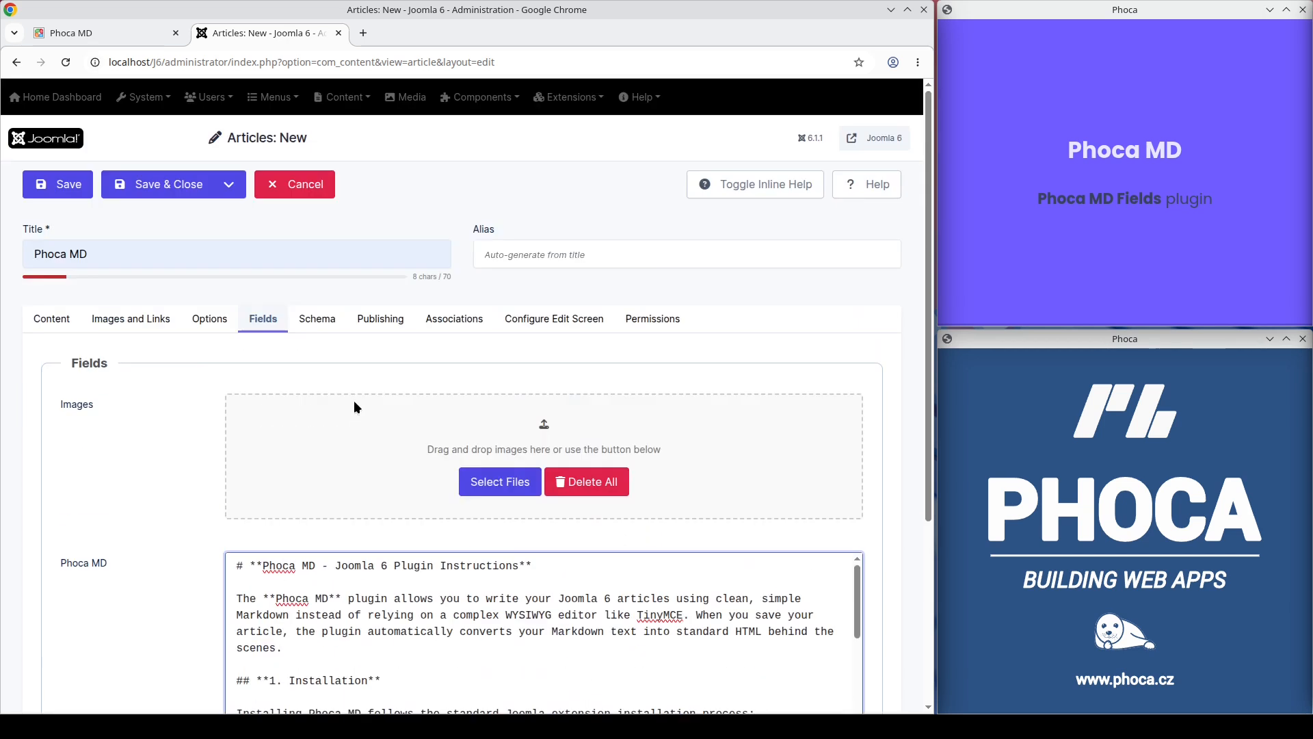
pyautogui.click(72, 186)
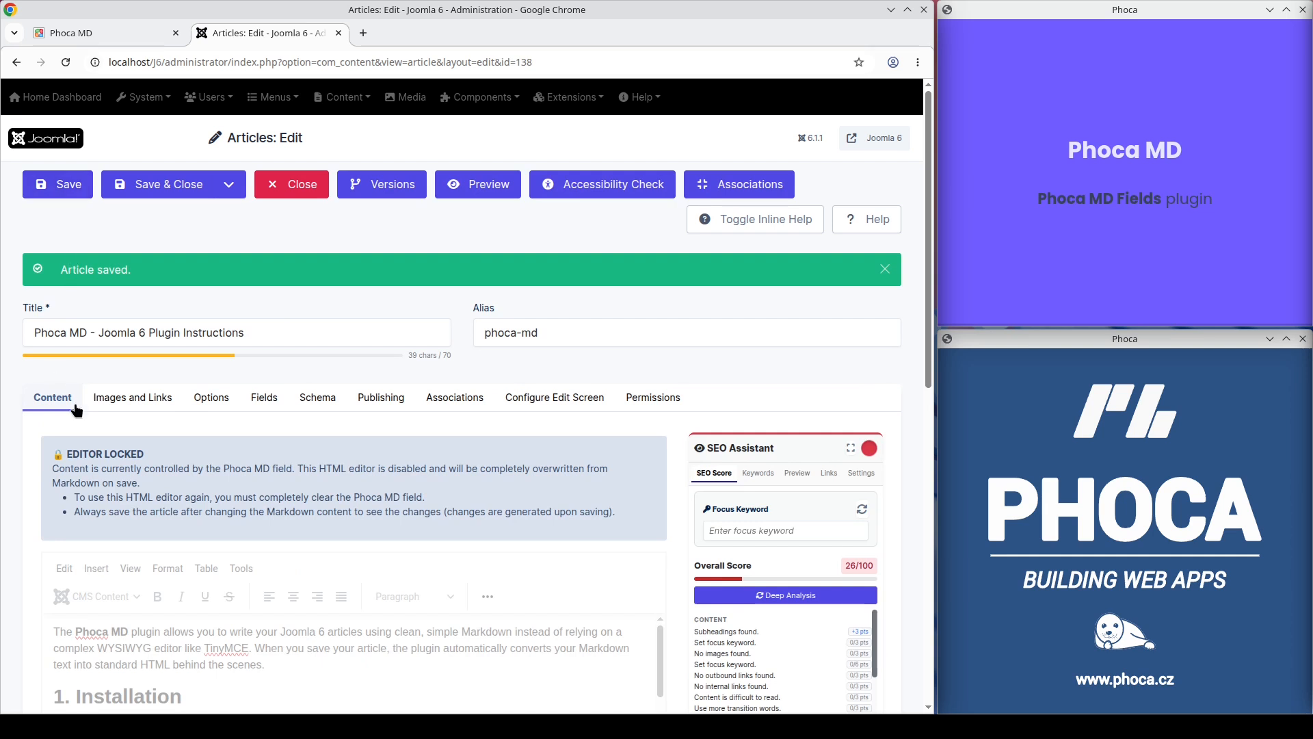
# Review the converted article text, add a "===more===" line after the introductory paragraph in the Phoca MD field and save.
pyautogui.scroll(-3, 77, 411)
pyautogui.scroll(-10, 599, 475)
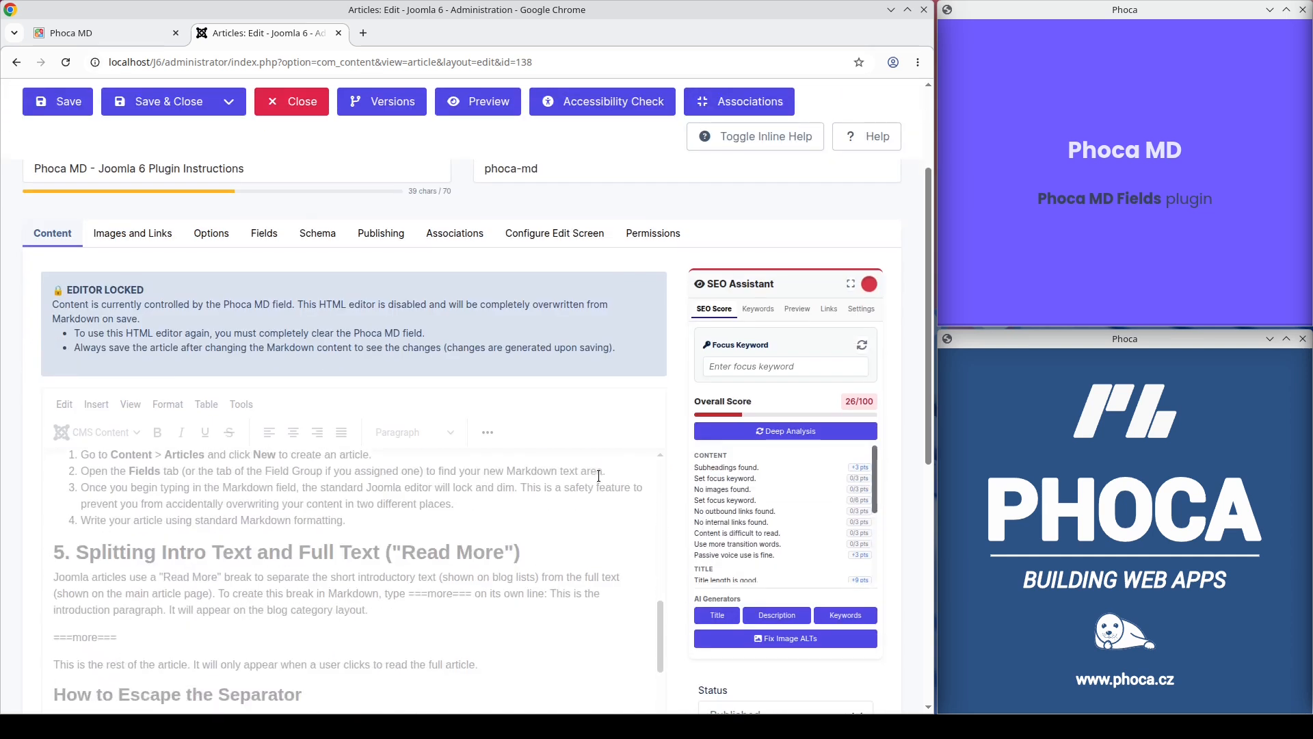
pyautogui.scroll(-4, 599, 475)
pyautogui.scroll(15, 592, 482)
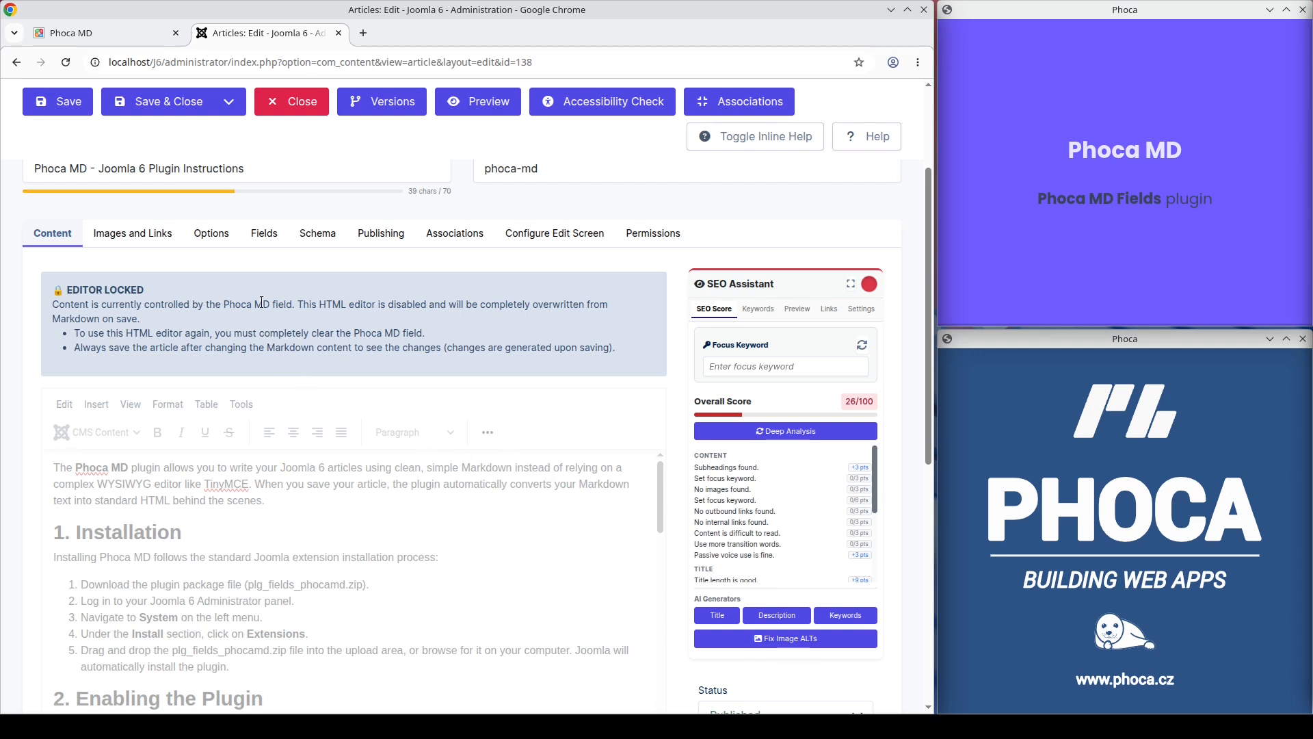
pyautogui.click(265, 237)
pyautogui.scroll(-5, 346, 452)
pyautogui.click(321, 414)
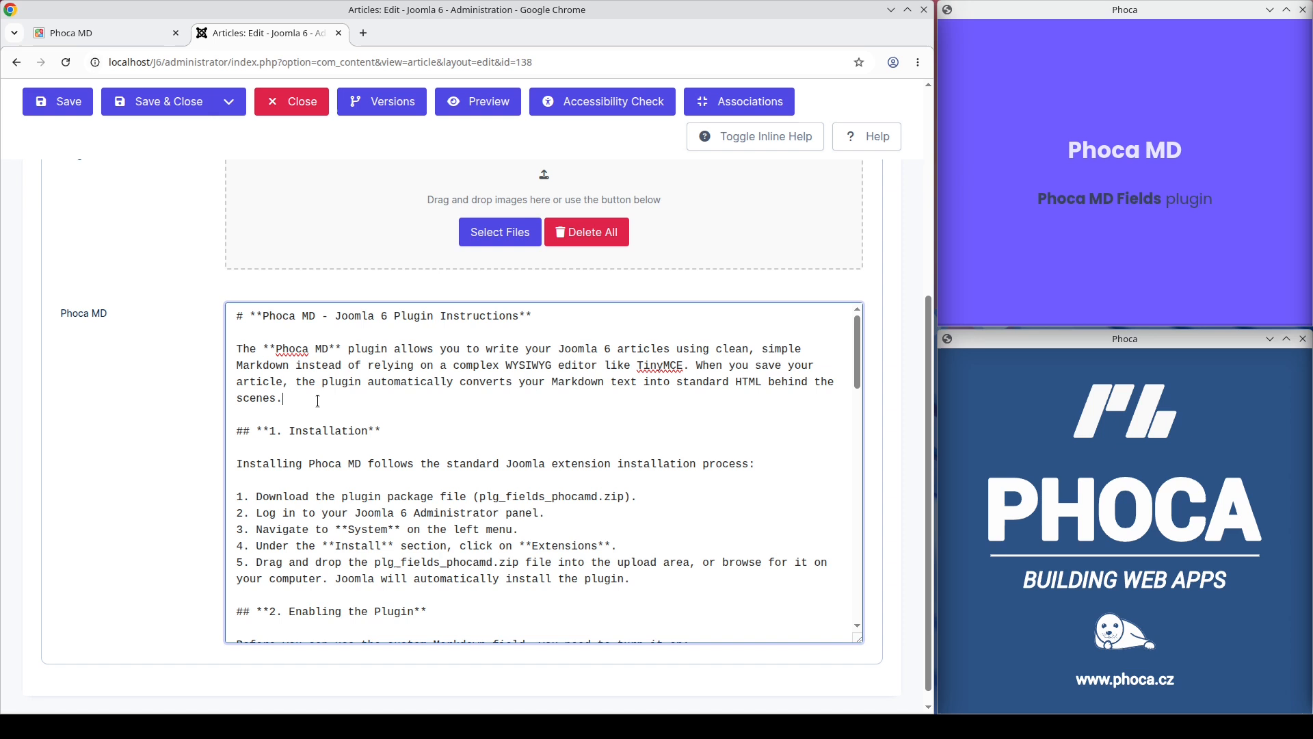
pyautogui.press('Return')
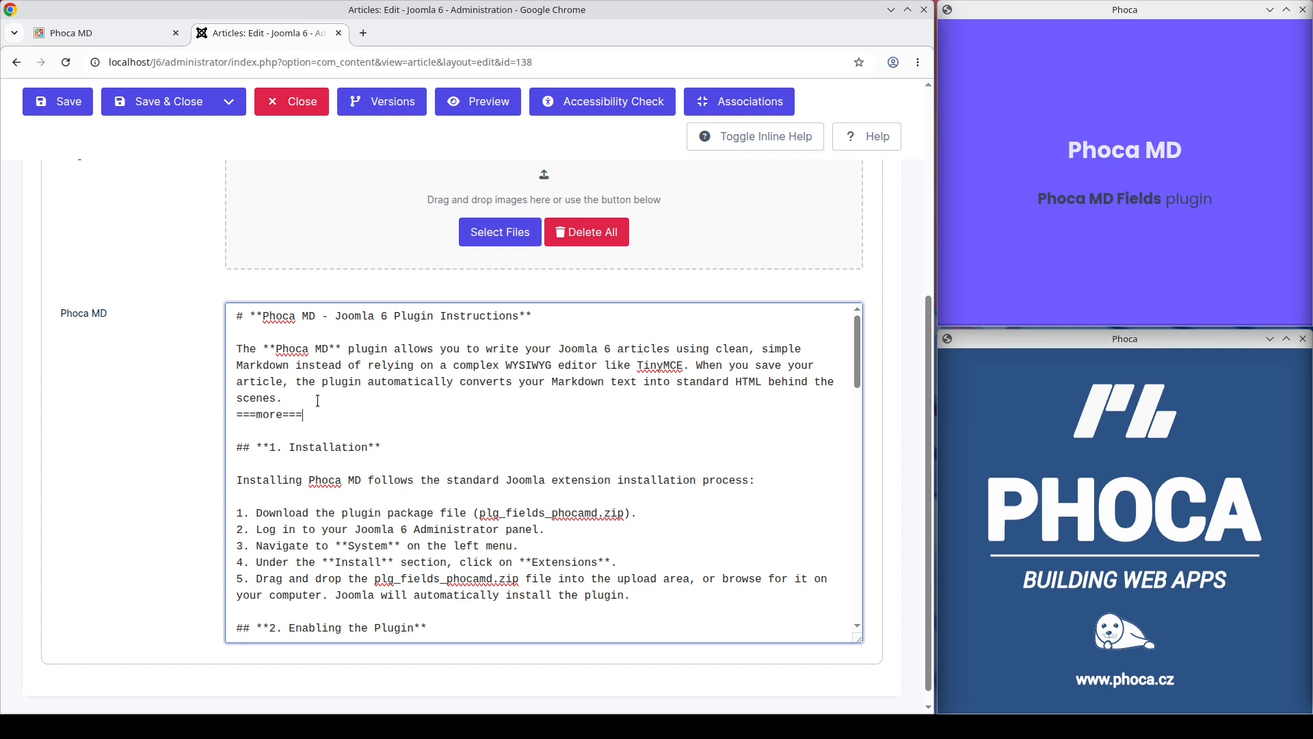
pyautogui.click(68, 103)
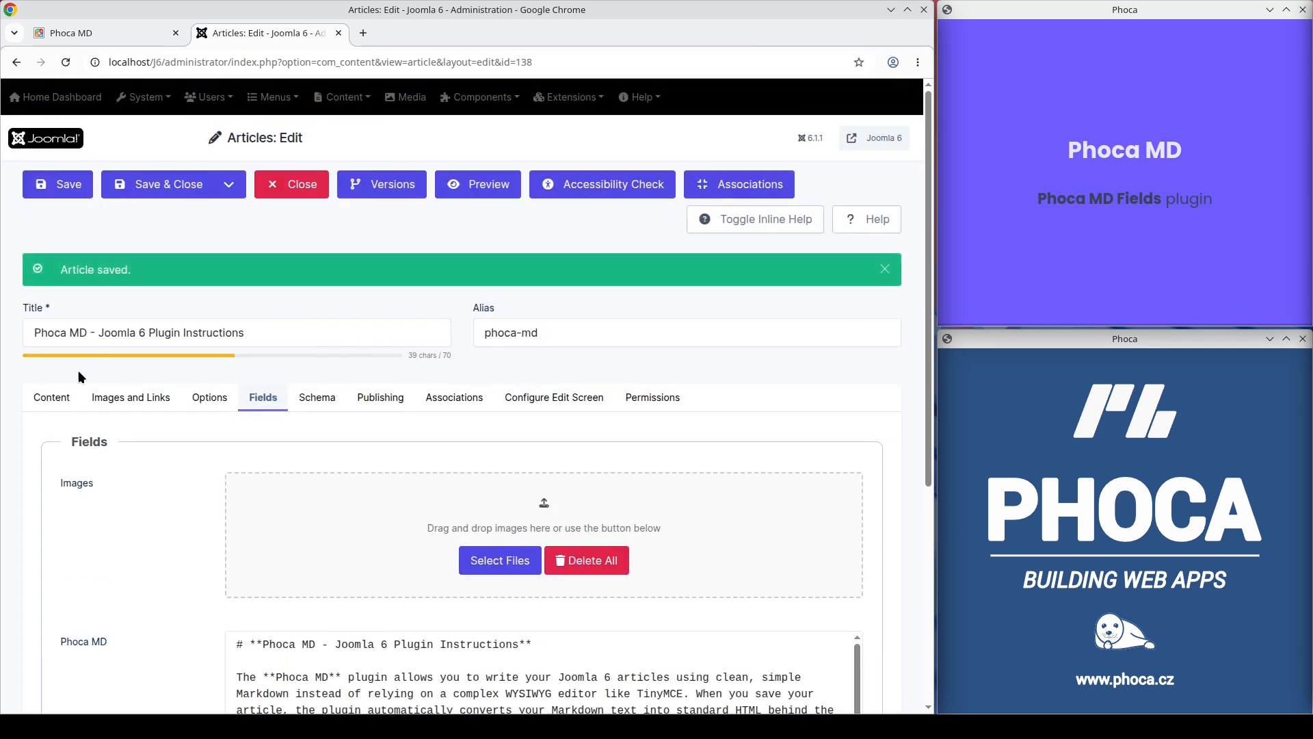
# Check the read-more break in the converted content, remove the "===more===" line from the Phoca MD field and save.
pyautogui.click(48, 402)
pyautogui.scroll(-3, 100, 383)
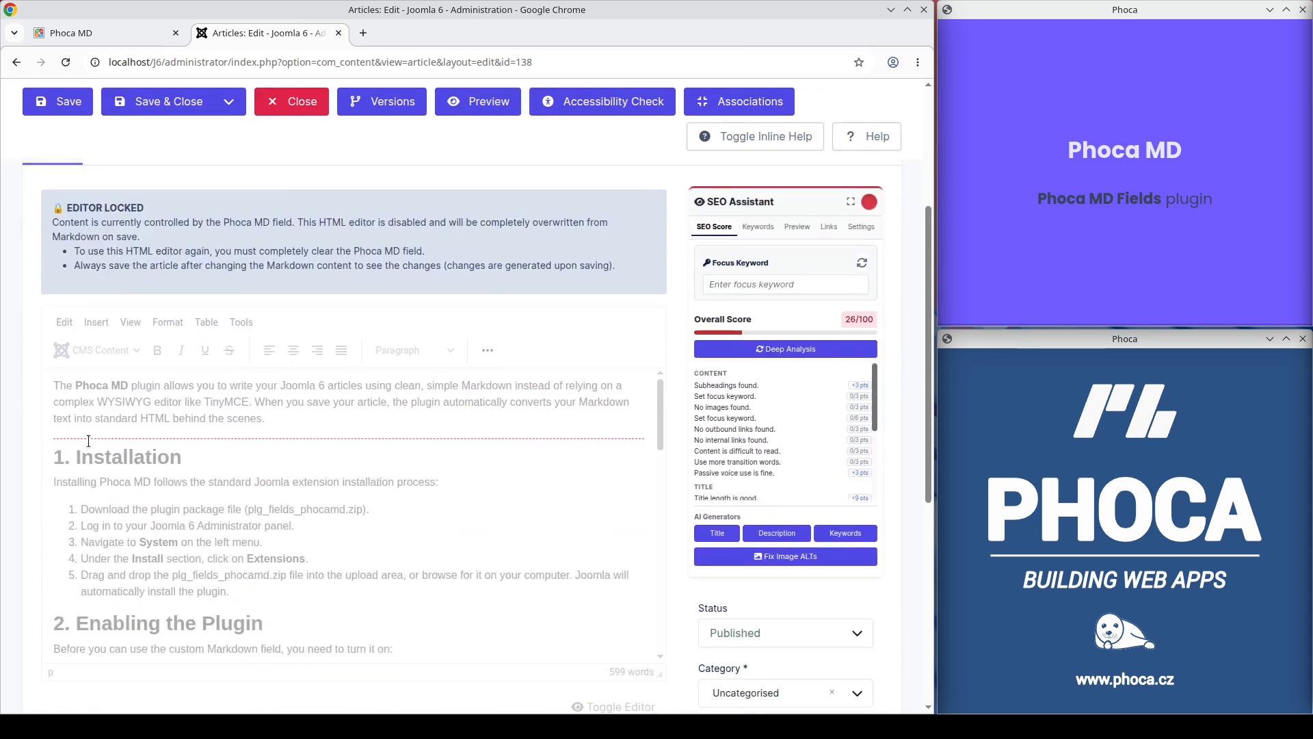
pyautogui.scroll(3, 134, 433)
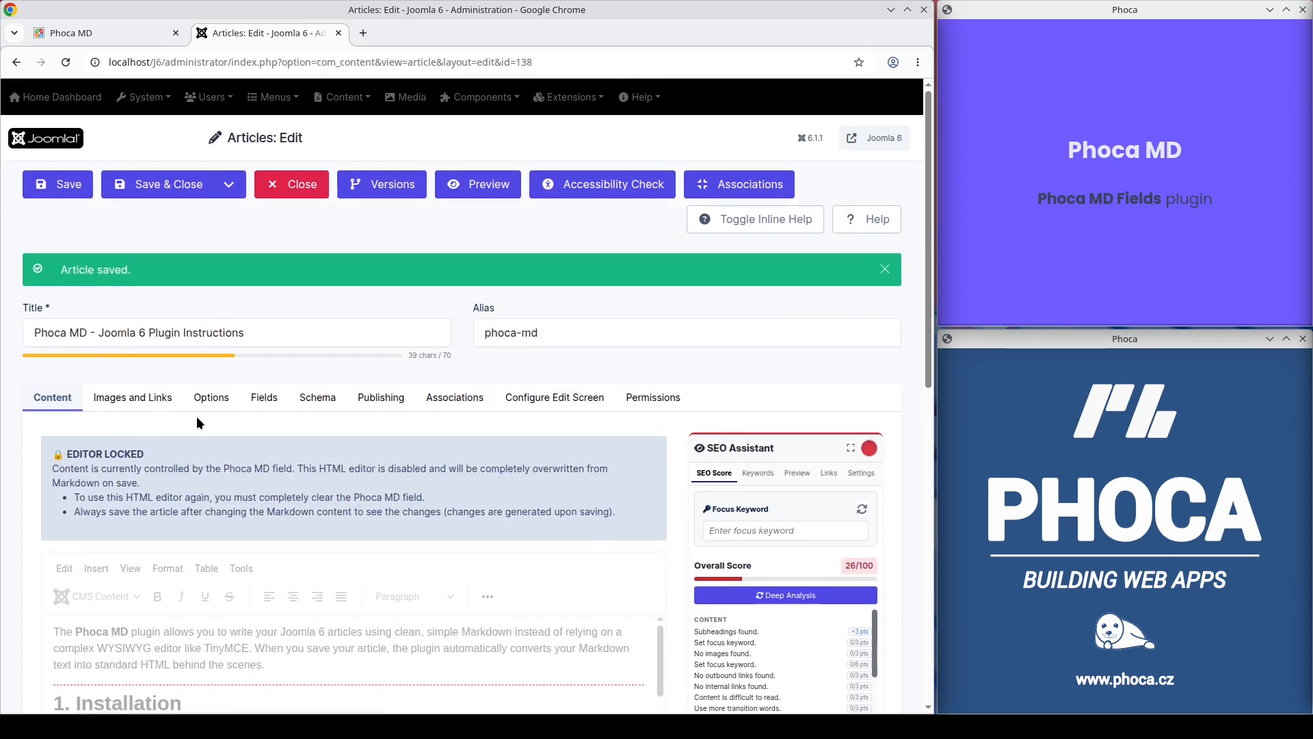
pyautogui.click(267, 402)
pyautogui.scroll(-3, 272, 406)
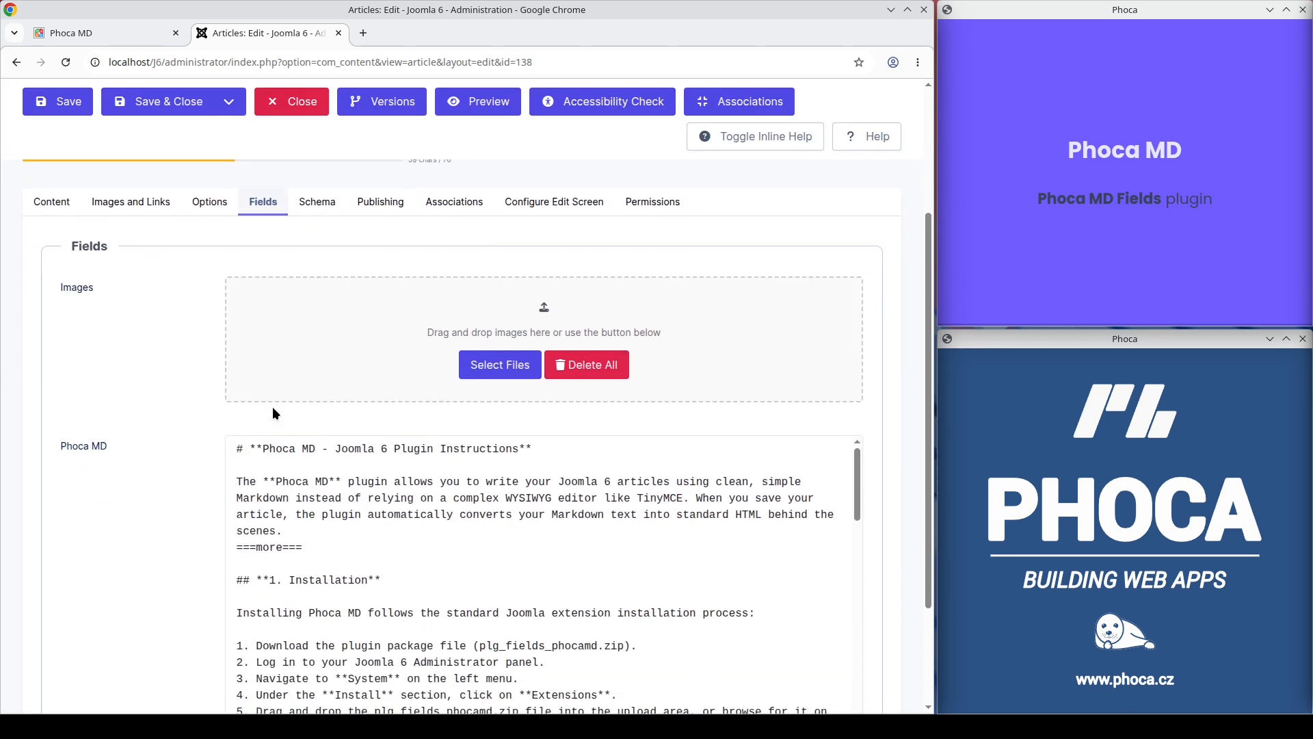
pyautogui.moveTo(307, 497); pyautogui.dragTo(222, 504)
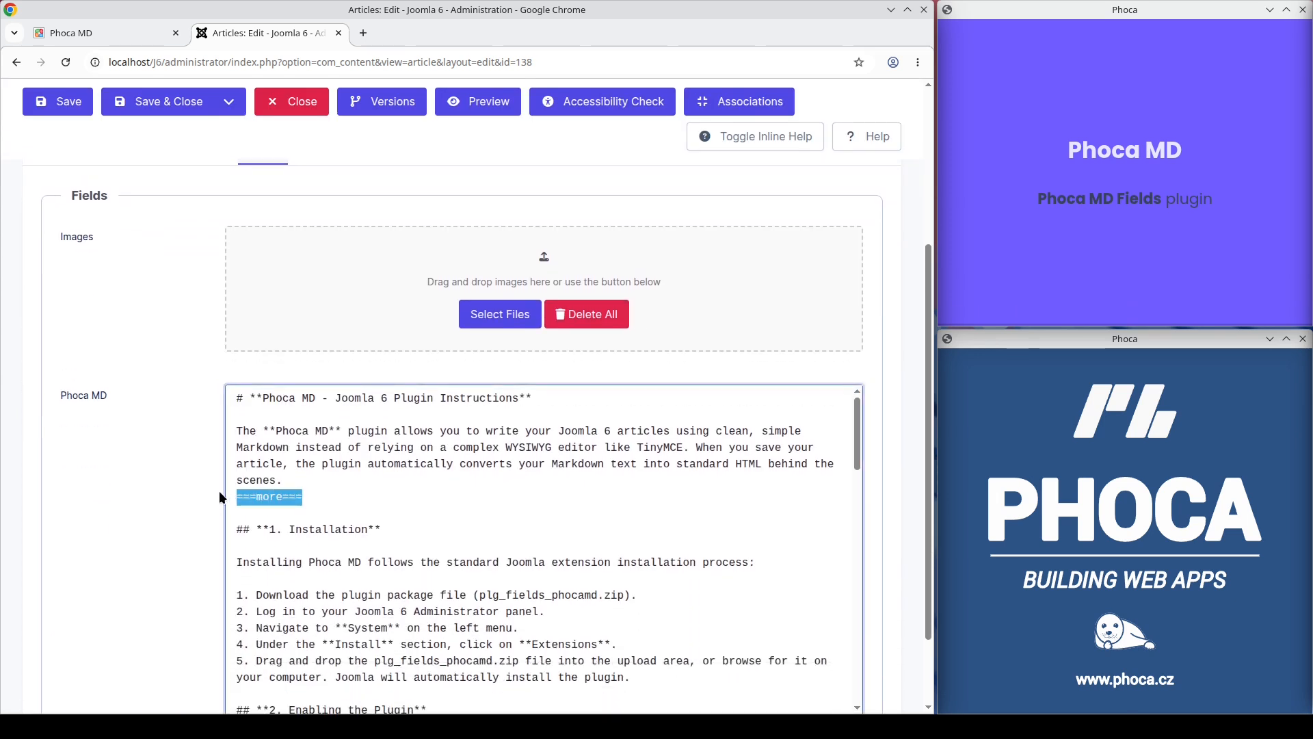
pyautogui.press('BackSpace')
pyautogui.press('BackSpace')
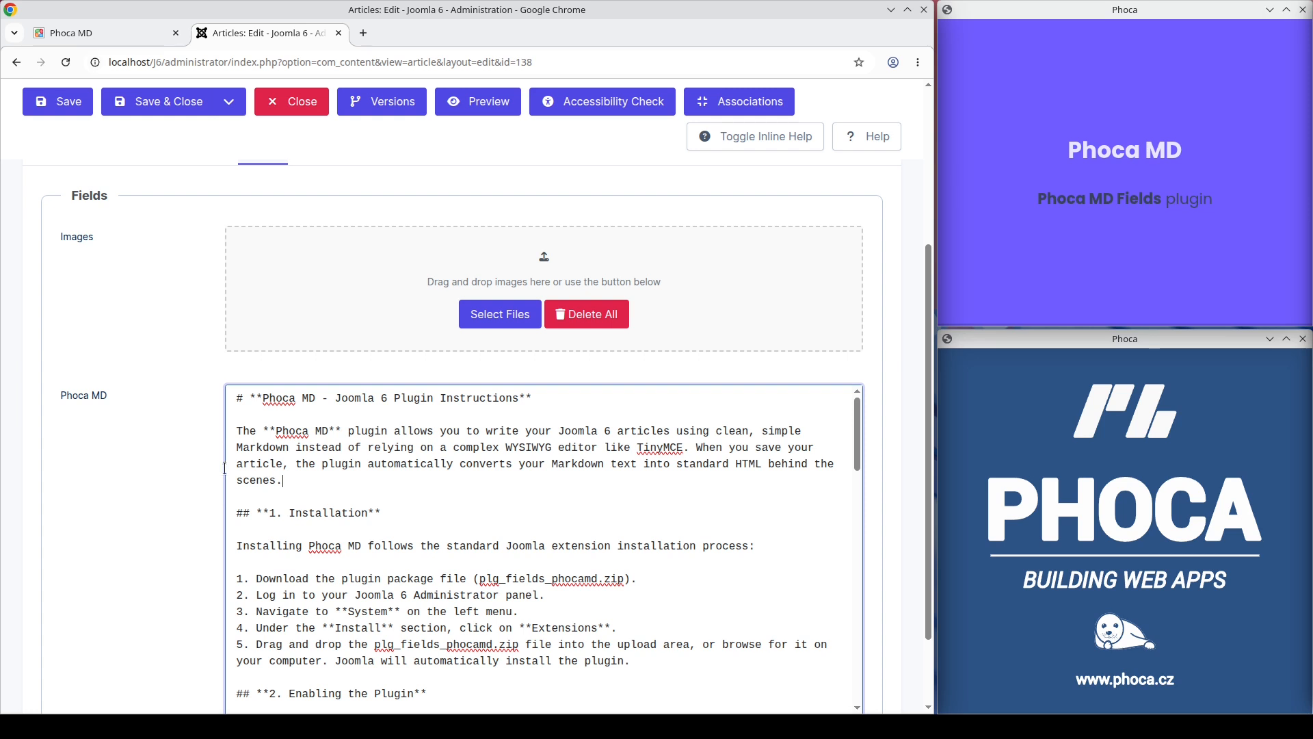
pyautogui.click(78, 113)
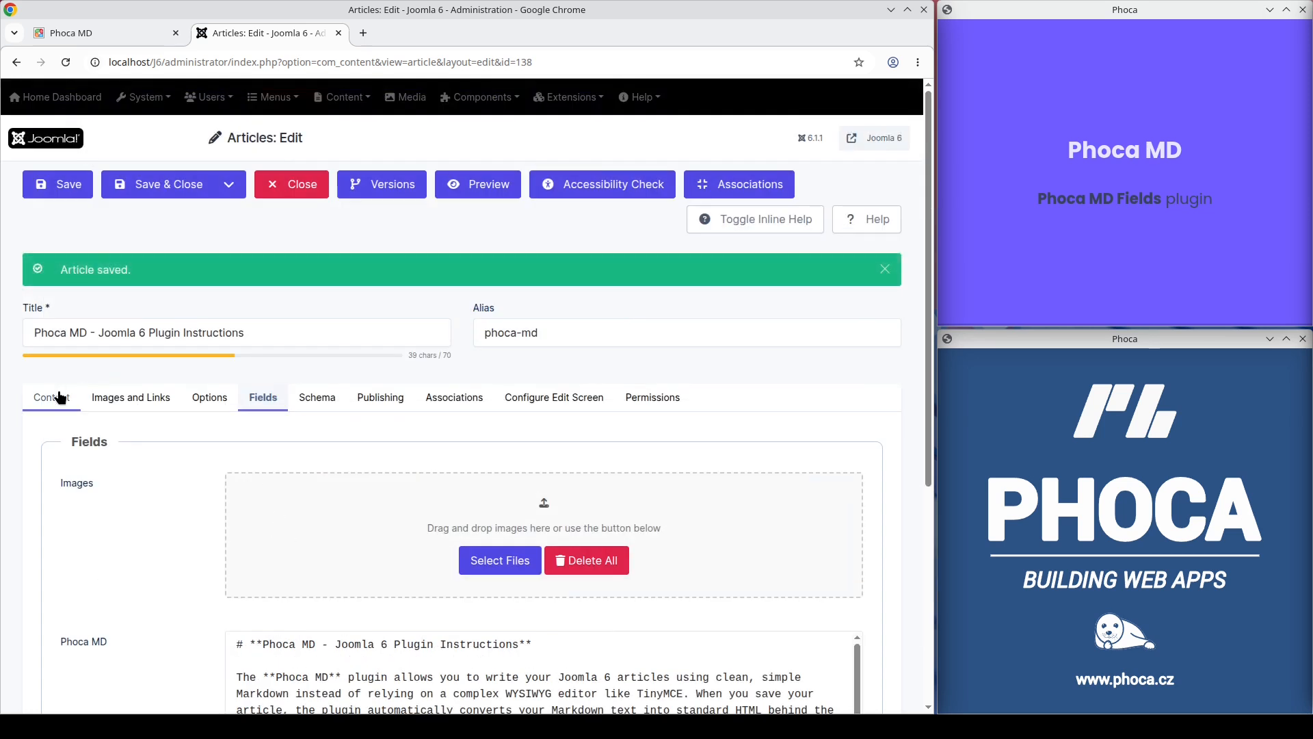
# Check the article's converted content again and save and close the article.
pyautogui.click(58, 397)
pyautogui.scroll(-5, 262, 548)
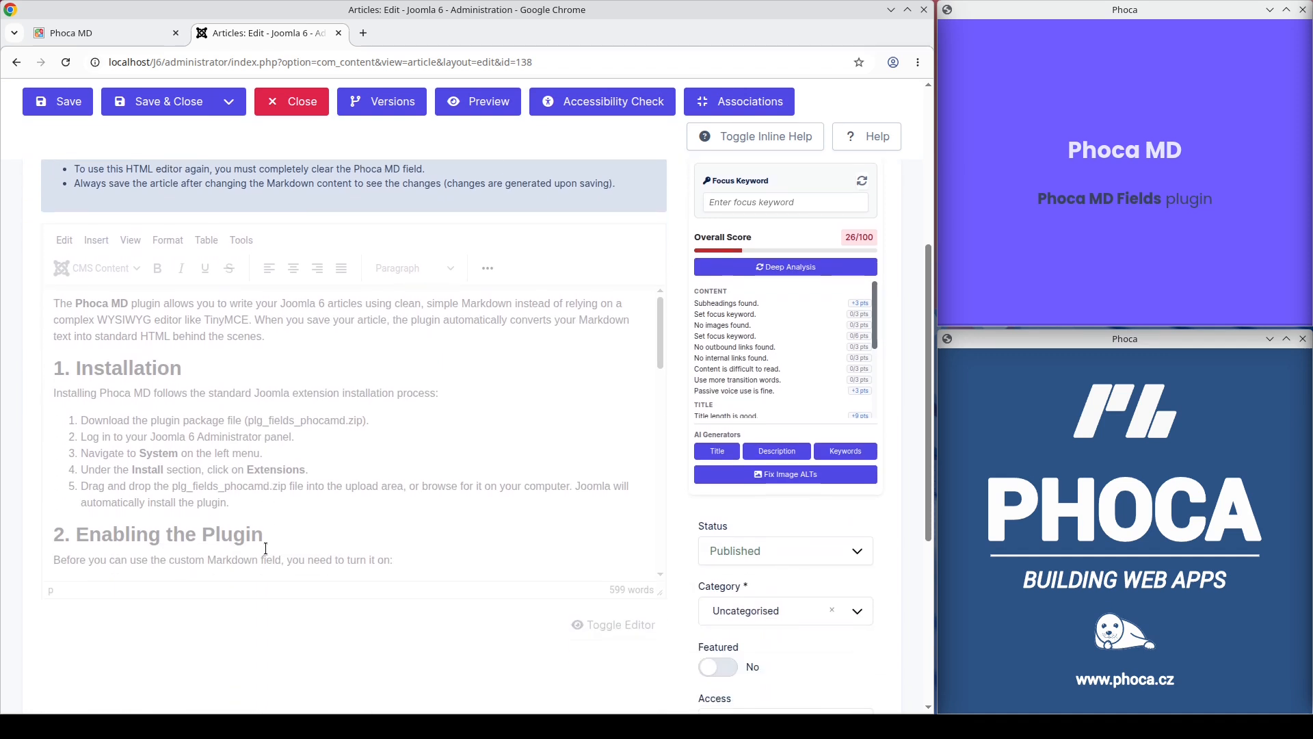
pyautogui.scroll(3, 266, 548)
pyautogui.scroll(-3, 266, 548)
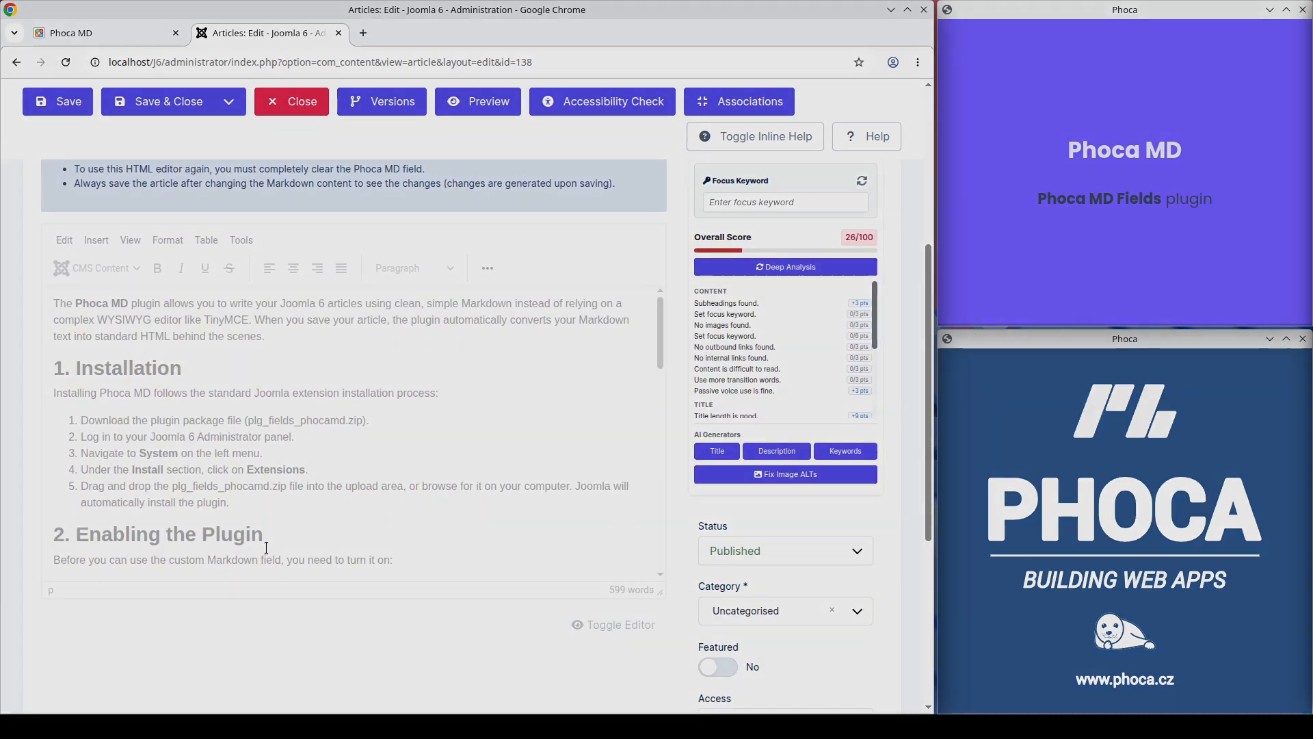
pyautogui.scroll(5, 266, 547)
pyautogui.click(192, 106)
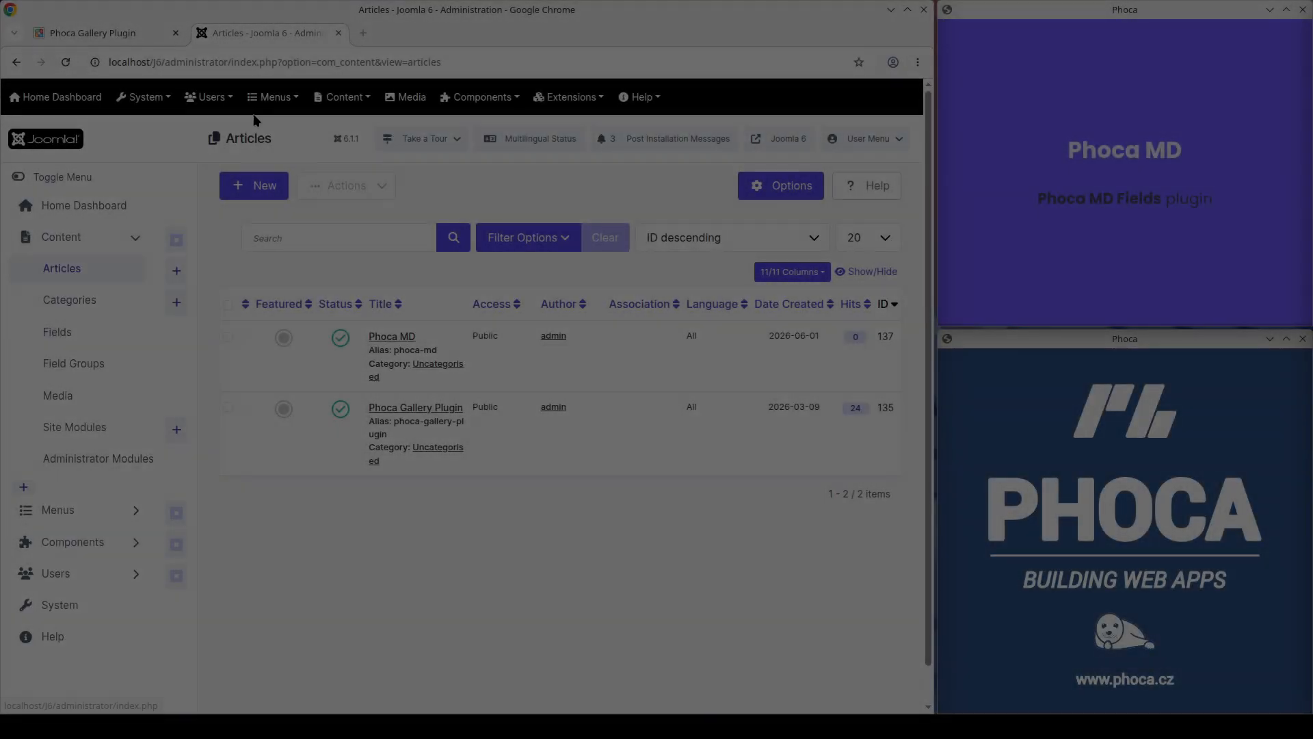
# Create a new item in the Main Menu and title it "Phoca MD".
pyautogui.click(273, 96)
pyautogui.click(268, 189)
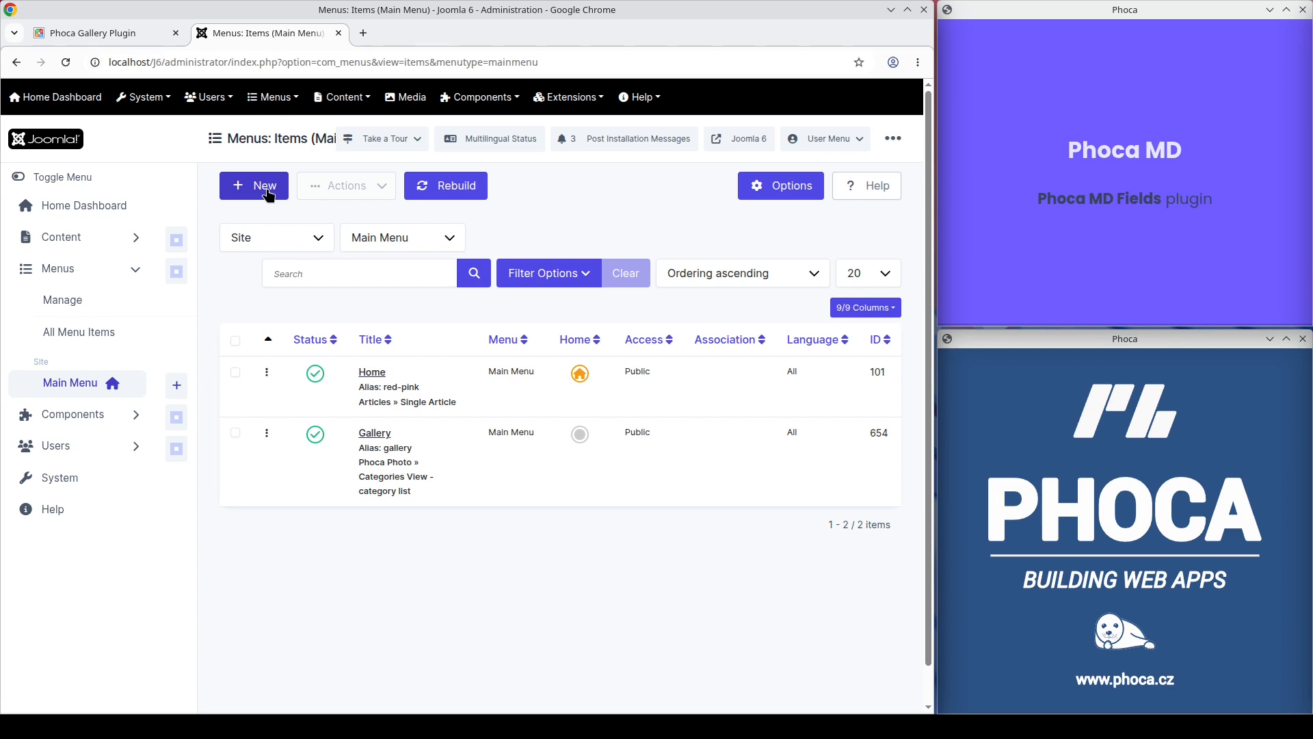
pyautogui.click(266, 188)
pyautogui.click(178, 255)
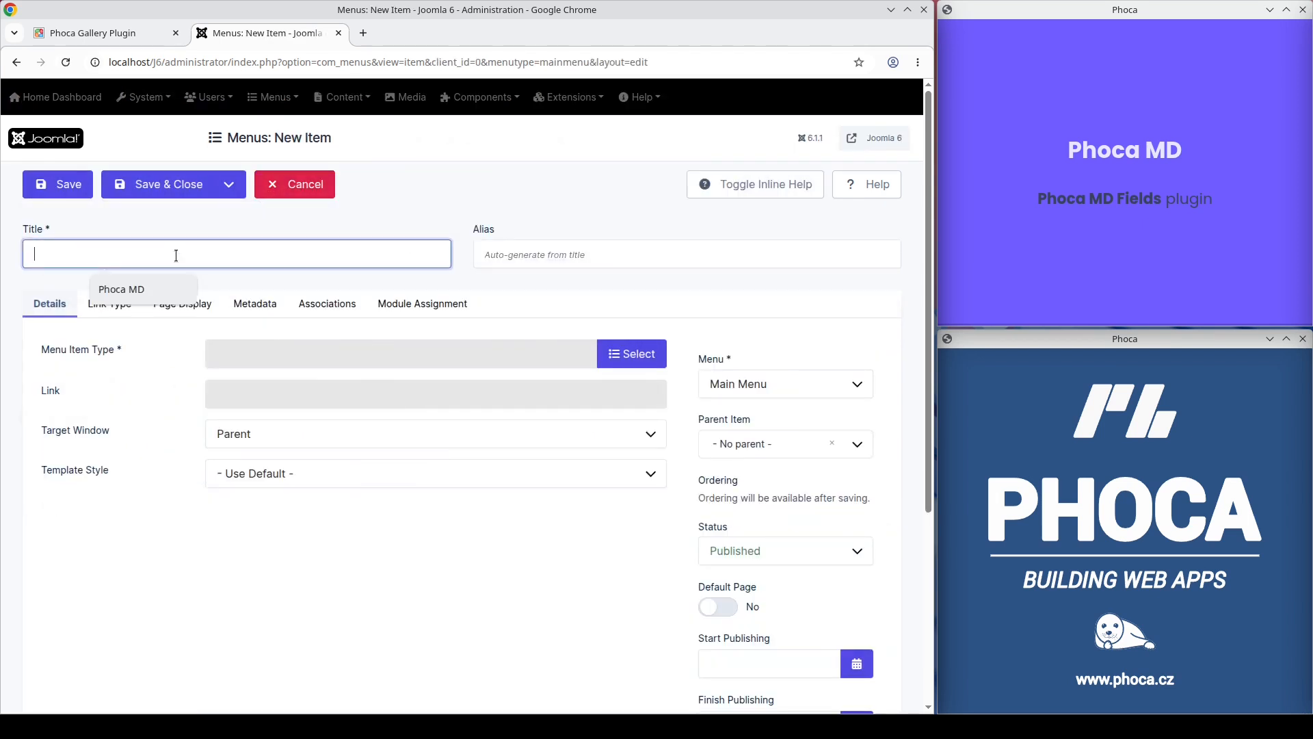
pyautogui.click(153, 290)
# Set the menu item's type to Single Article, select the Phoca MD article, and save and close the item.
pyautogui.click(636, 353)
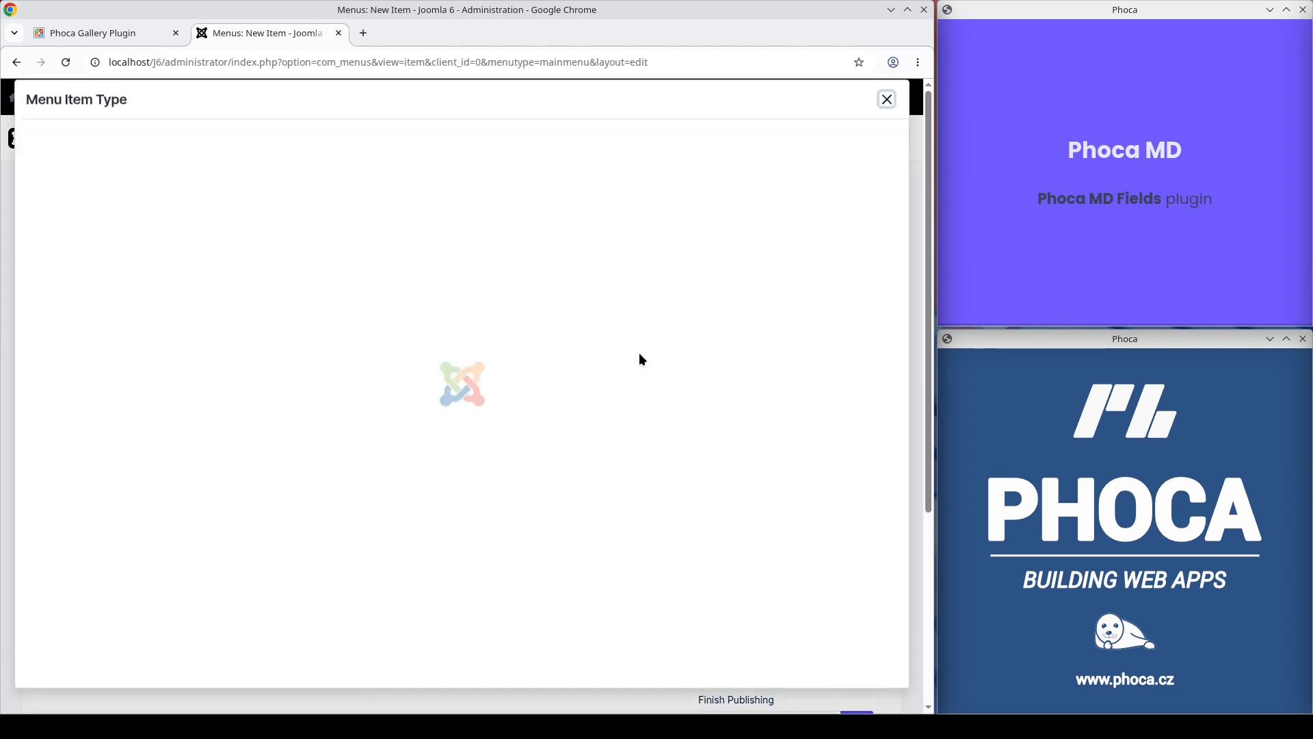
pyautogui.click(76, 169)
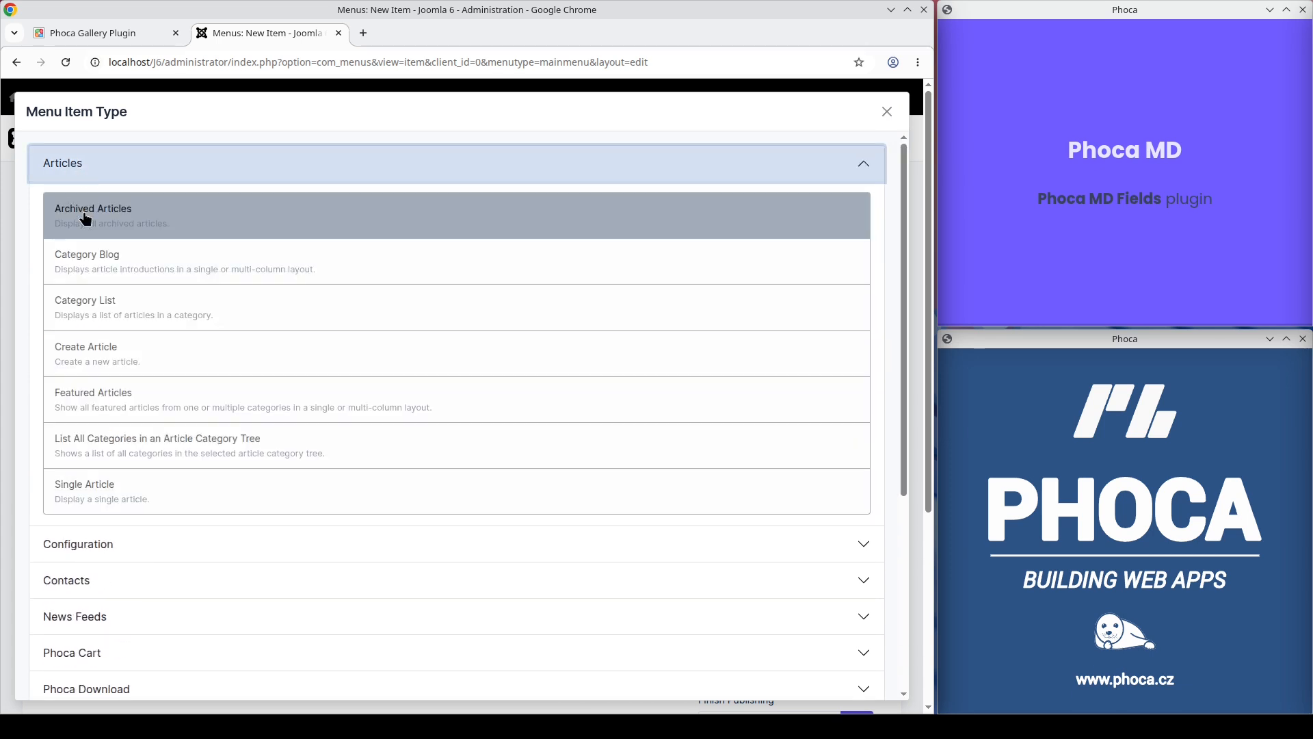
pyautogui.click(104, 488)
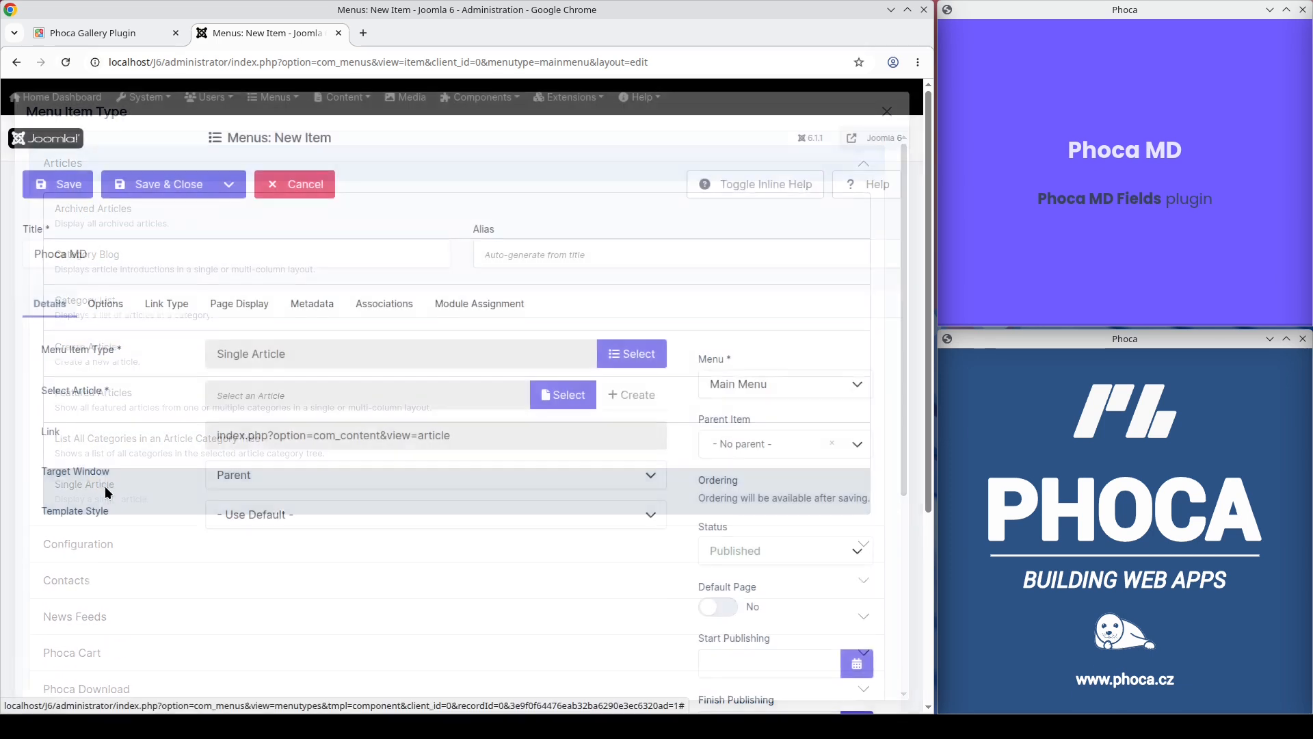
pyautogui.click(568, 394)
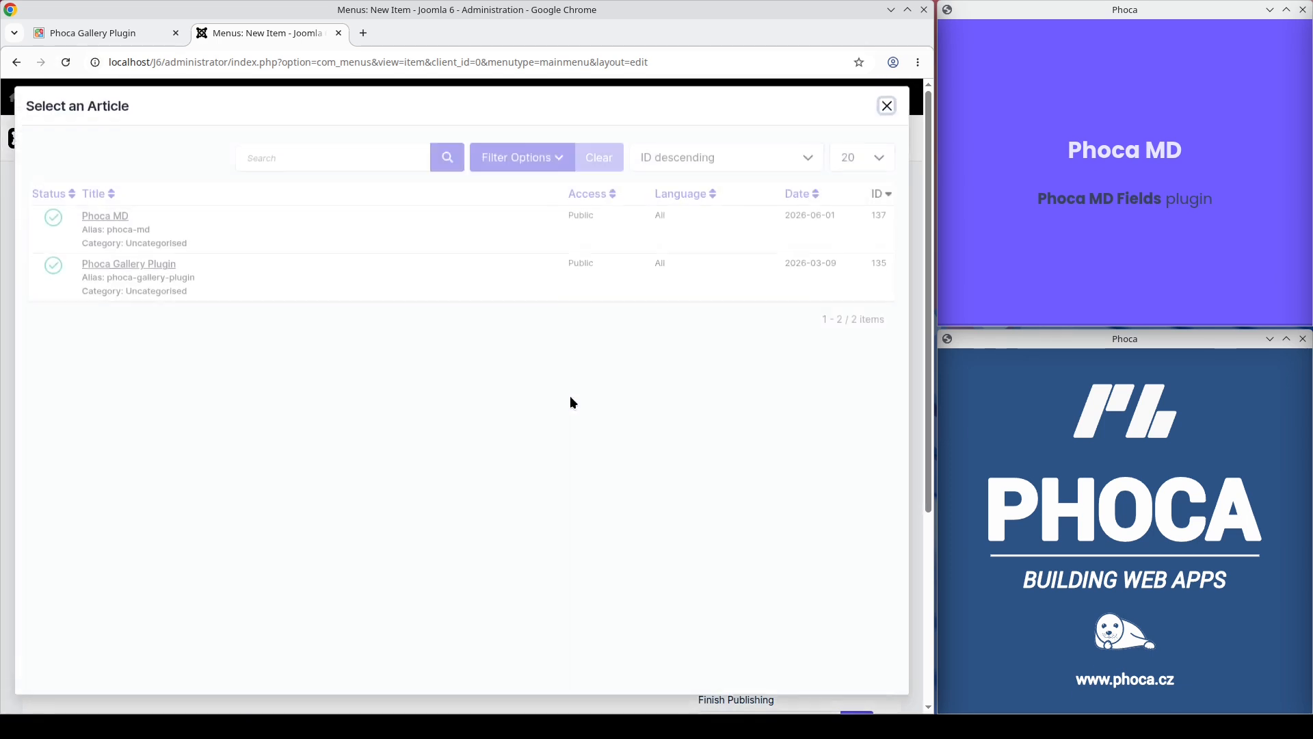
pyautogui.click(103, 221)
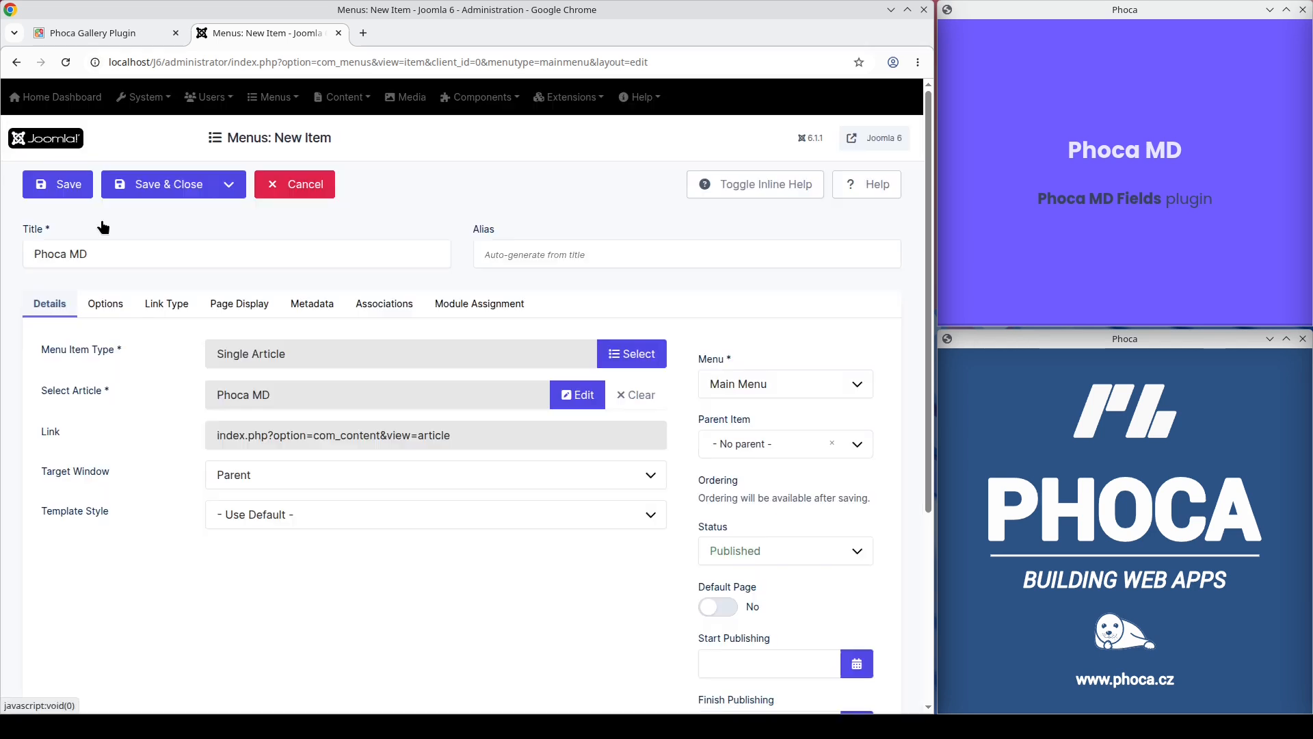
pyautogui.click(162, 187)
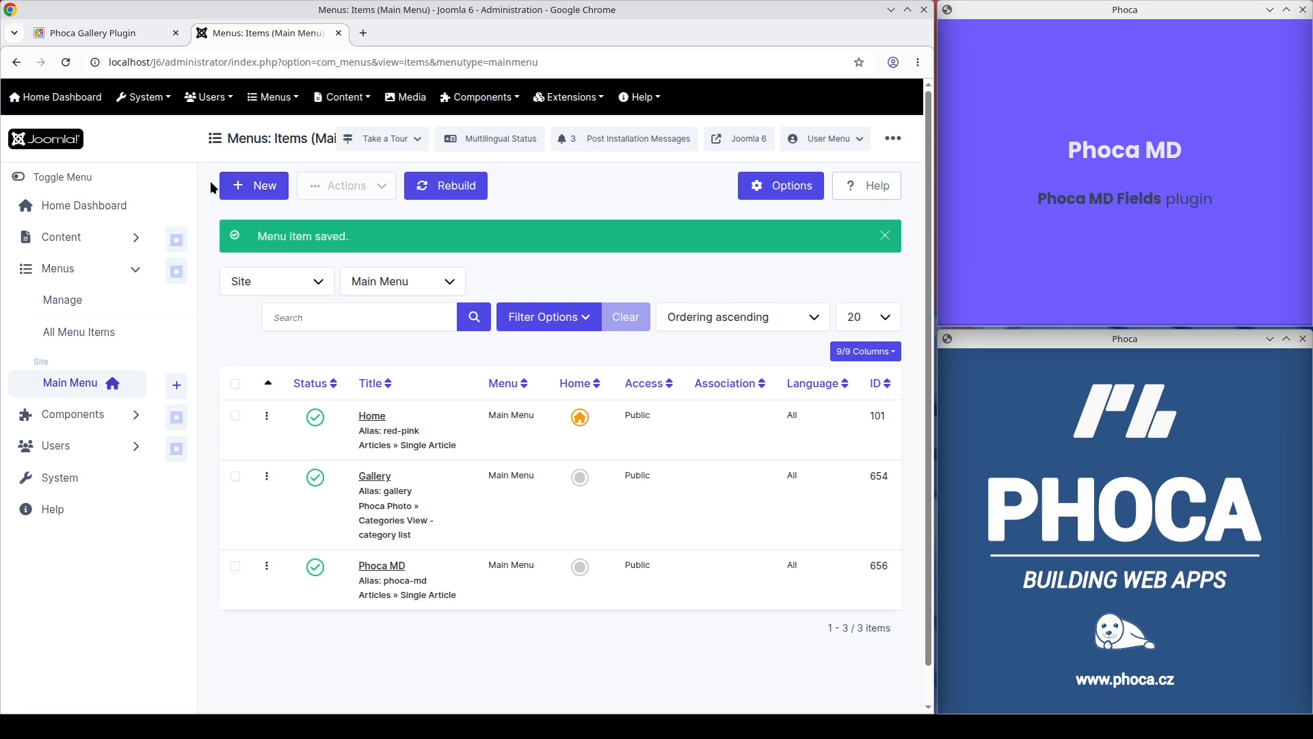
# Refresh the site's home page, open the Phoca MD menu item and review the whole published article.
pyautogui.click(117, 31)
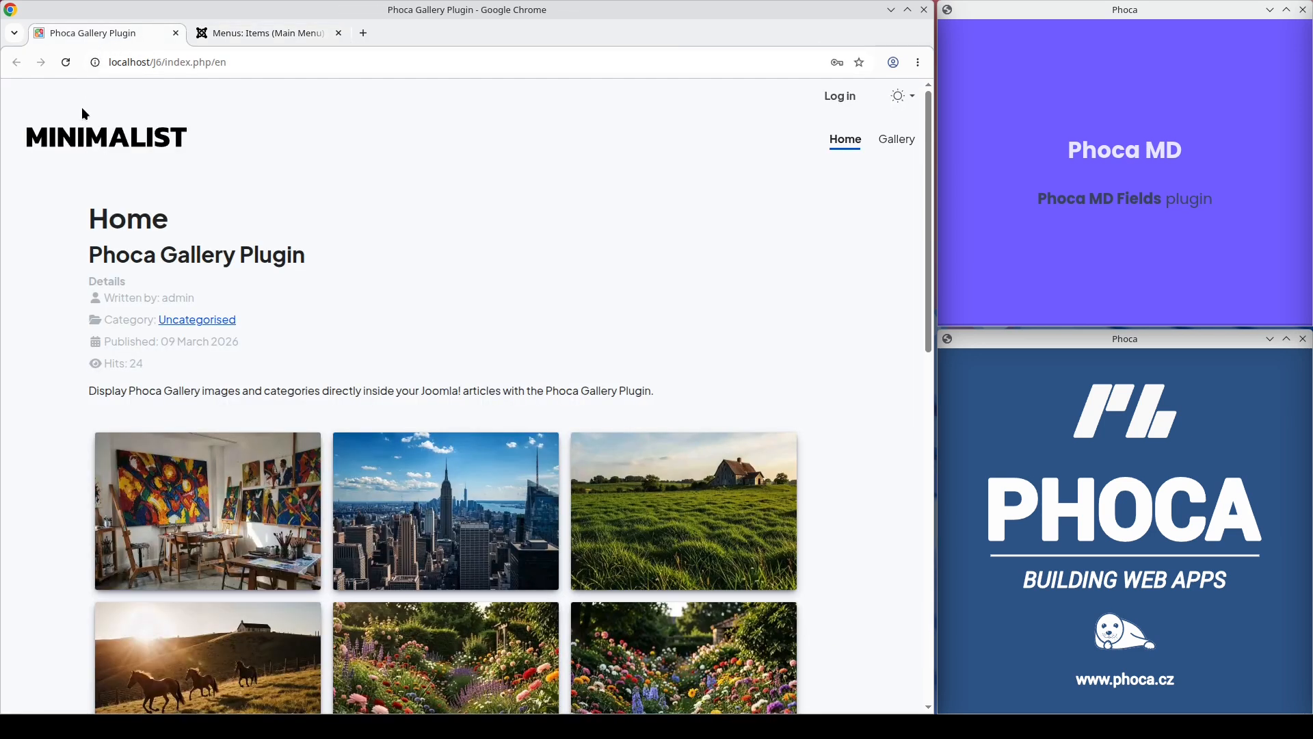
pyautogui.click(82, 135)
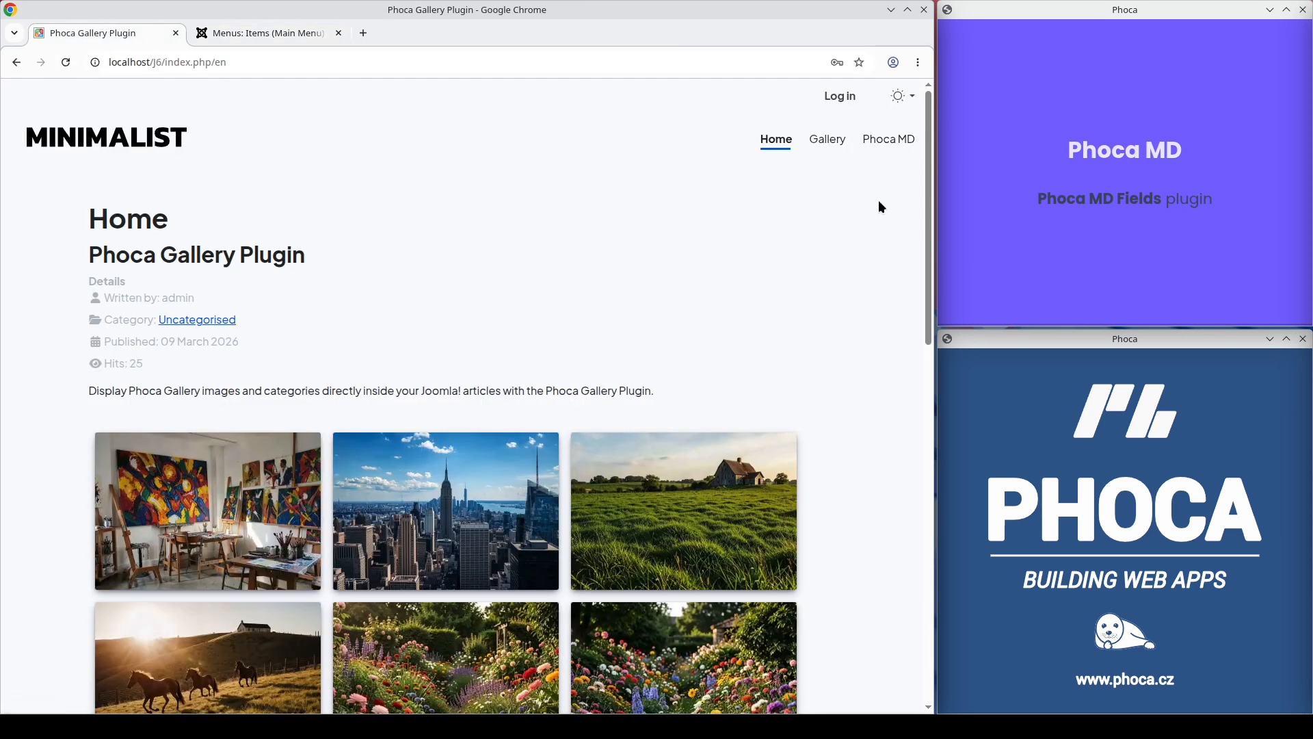
pyautogui.click(883, 142)
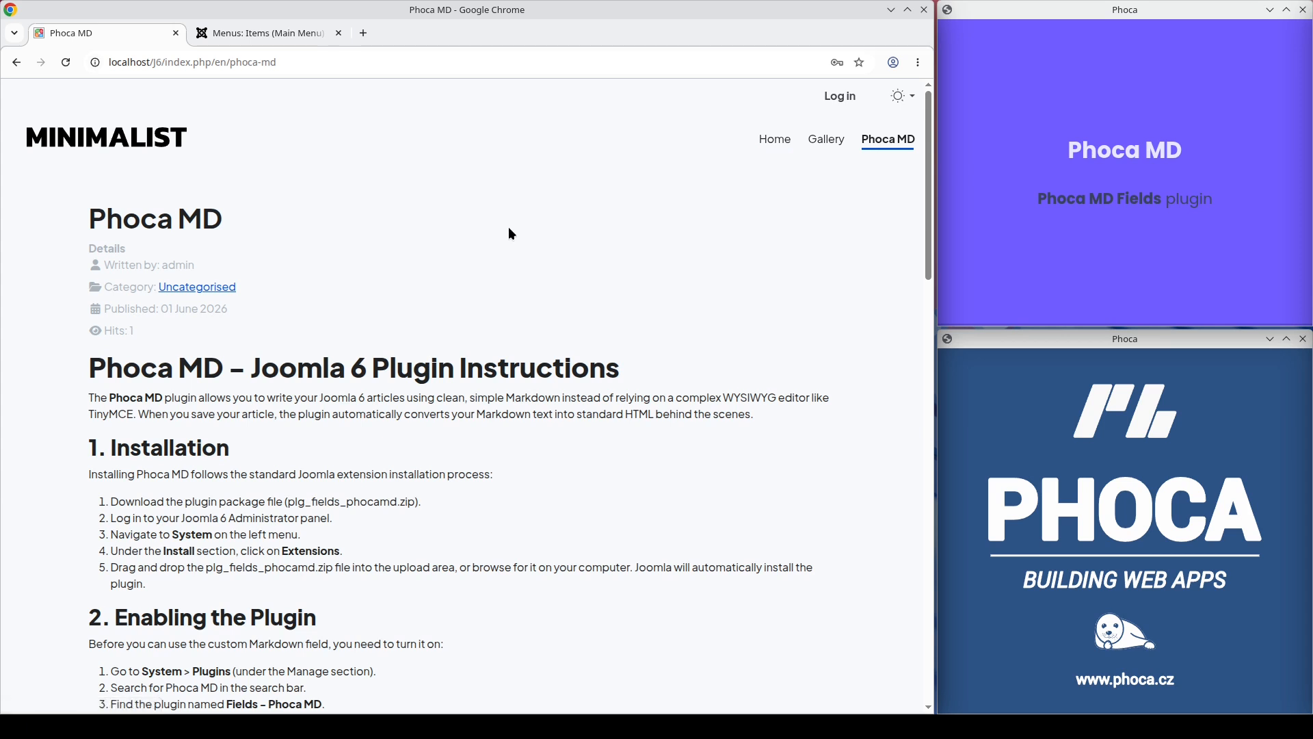
pyautogui.scroll(-2, 507, 228)
pyautogui.scroll(-7, 507, 229)
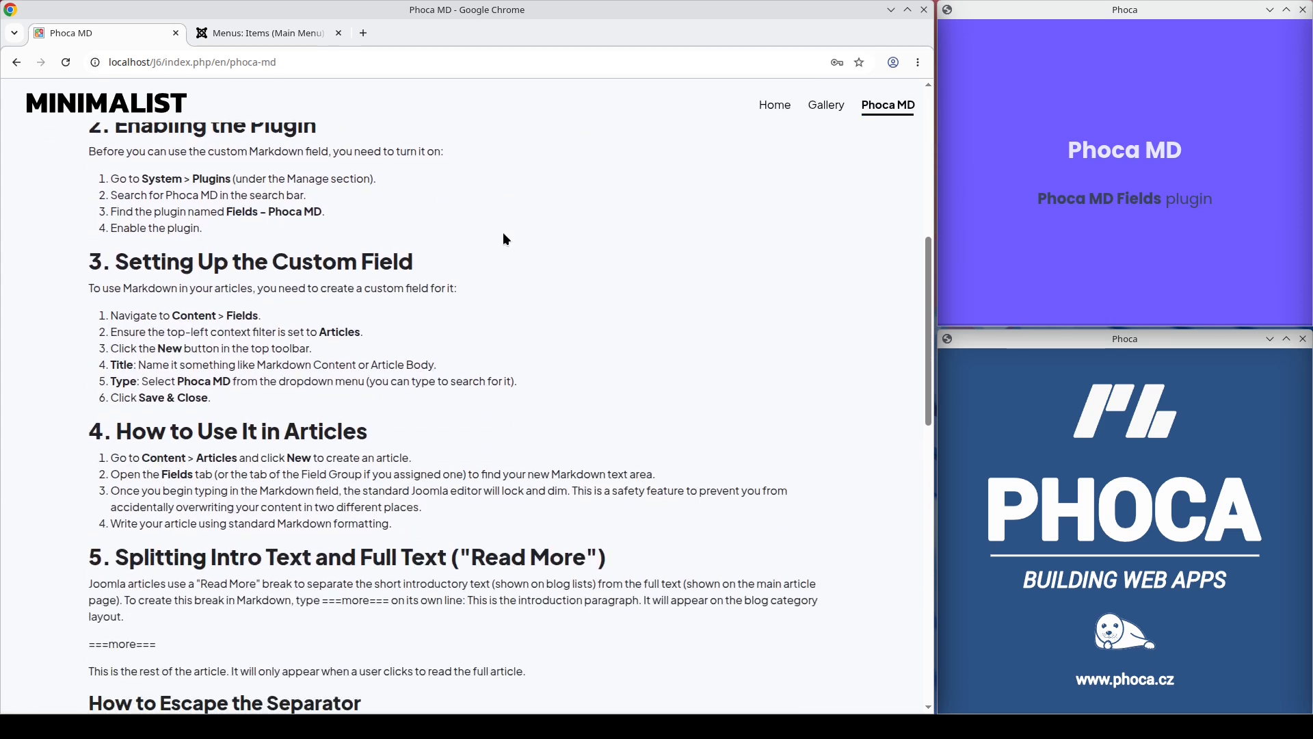
pyautogui.scroll(-4, 501, 236)
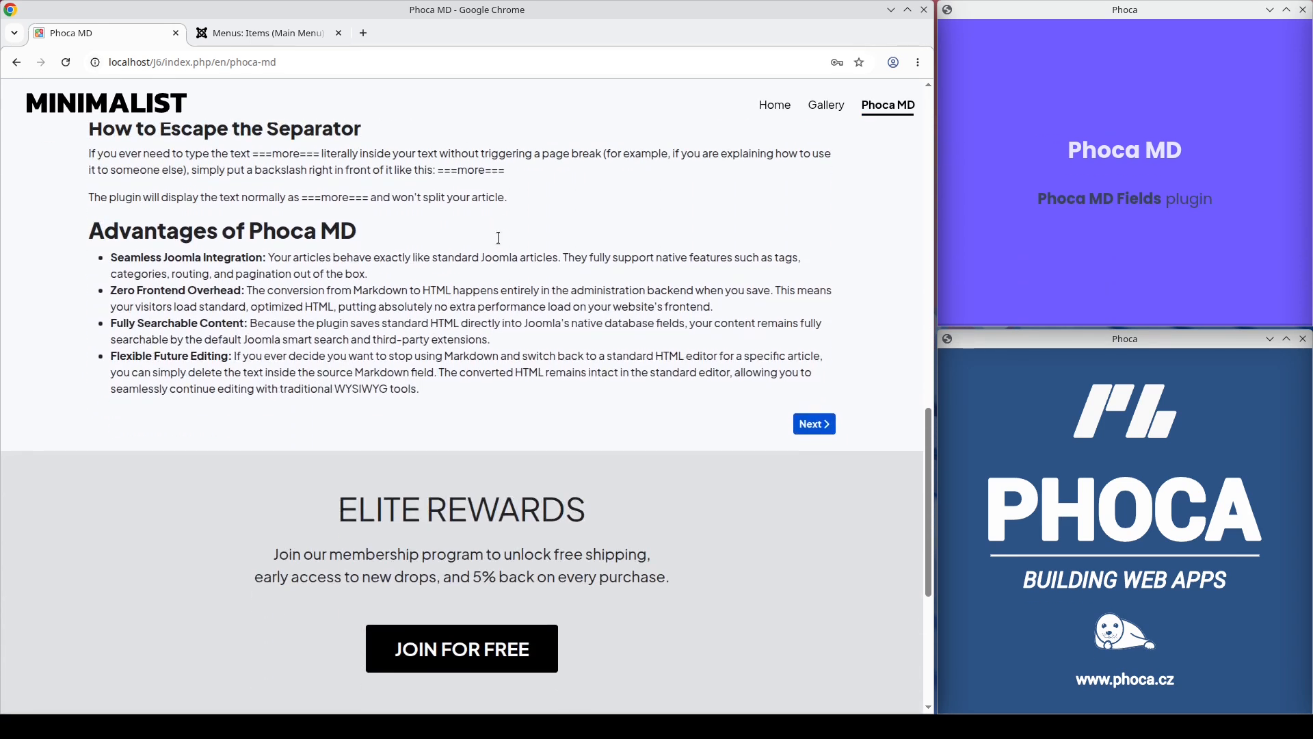
pyautogui.scroll(8, 491, 245)
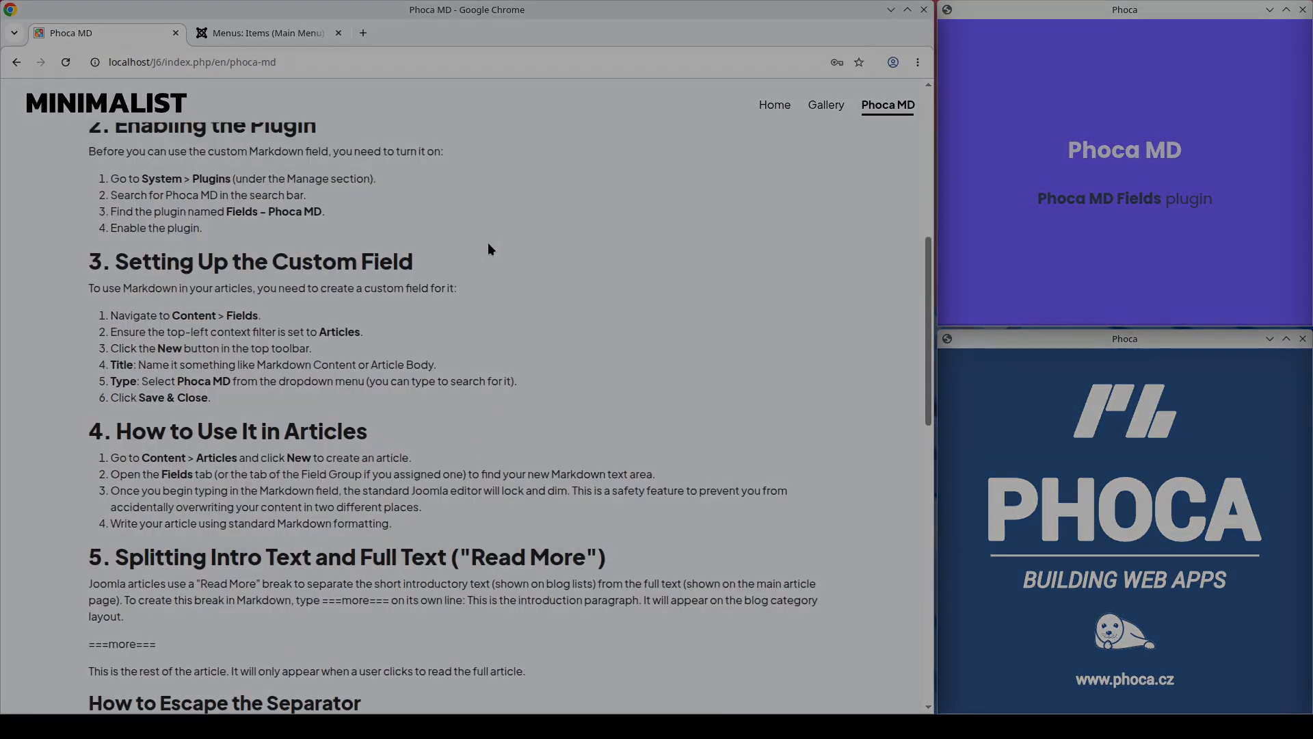
pyautogui.scroll(4, 485, 246)
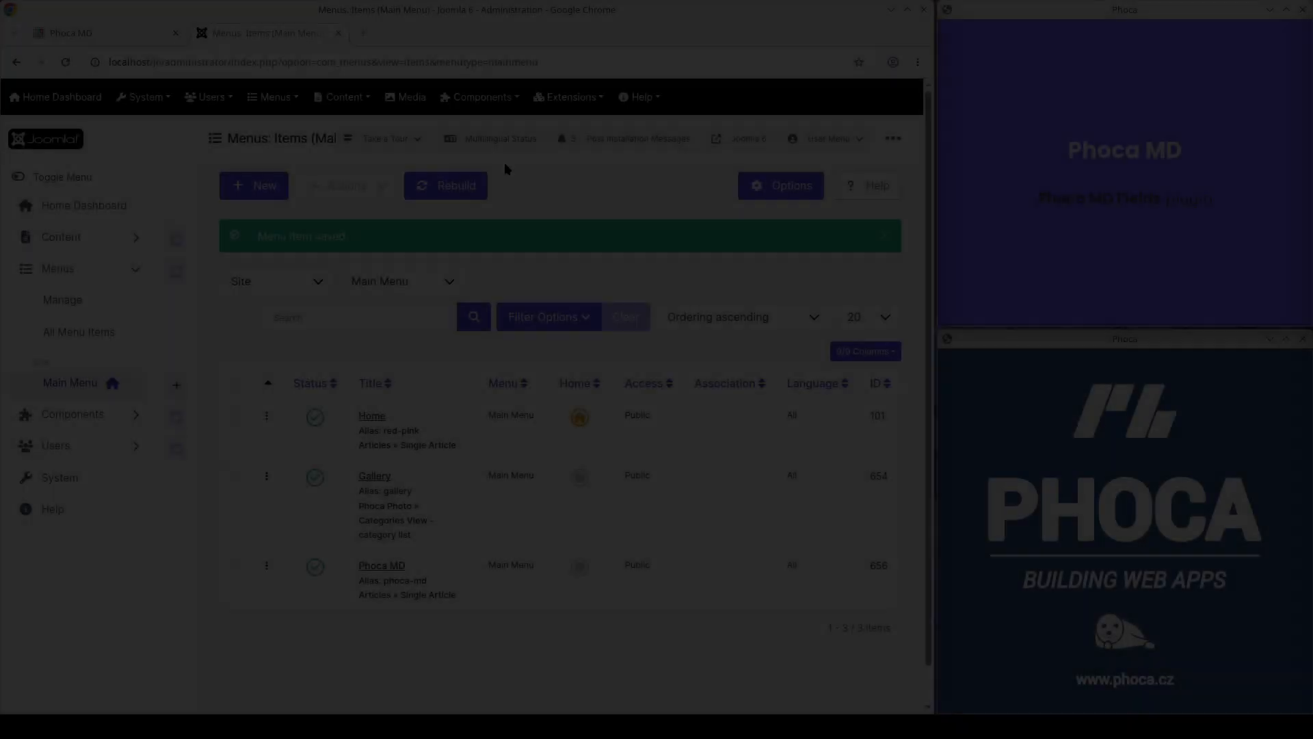
# Turn on Extract Main Title in the Fields - PhocaMD plugin settings and save and close the plugin.
pyautogui.click(568, 96)
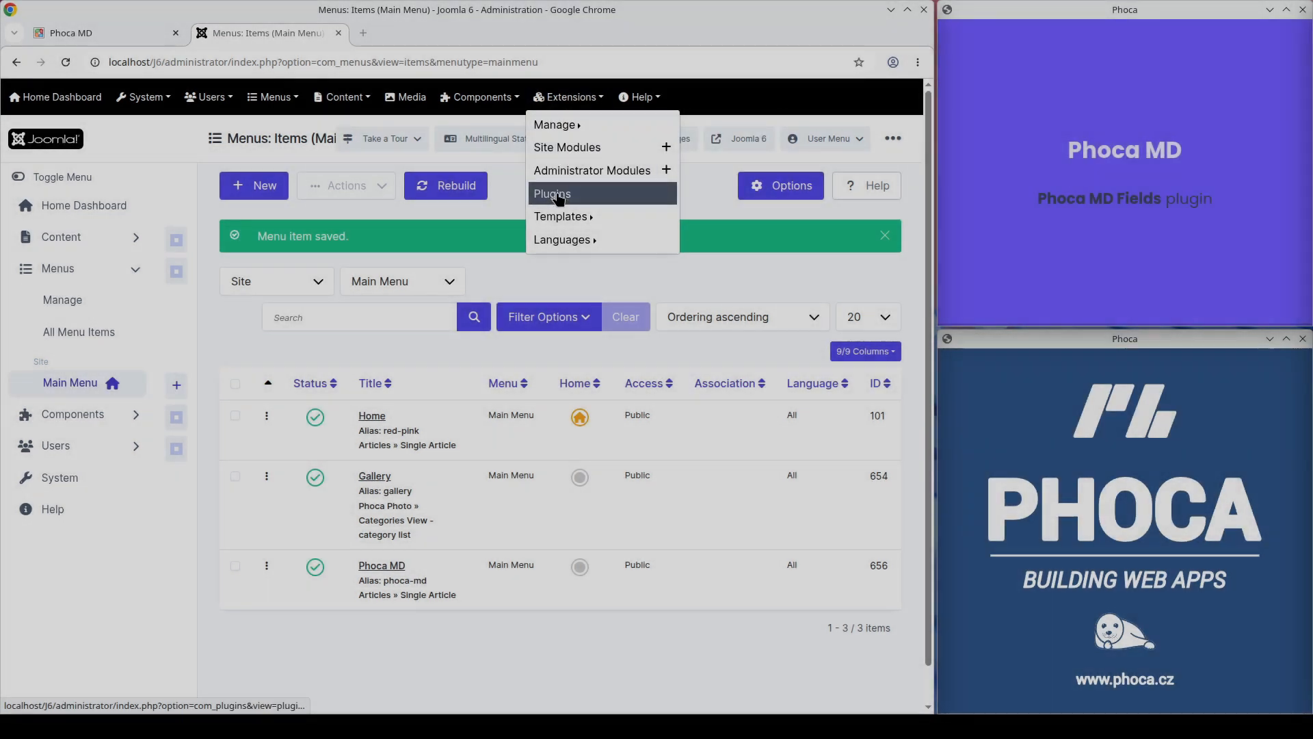
pyautogui.click(556, 194)
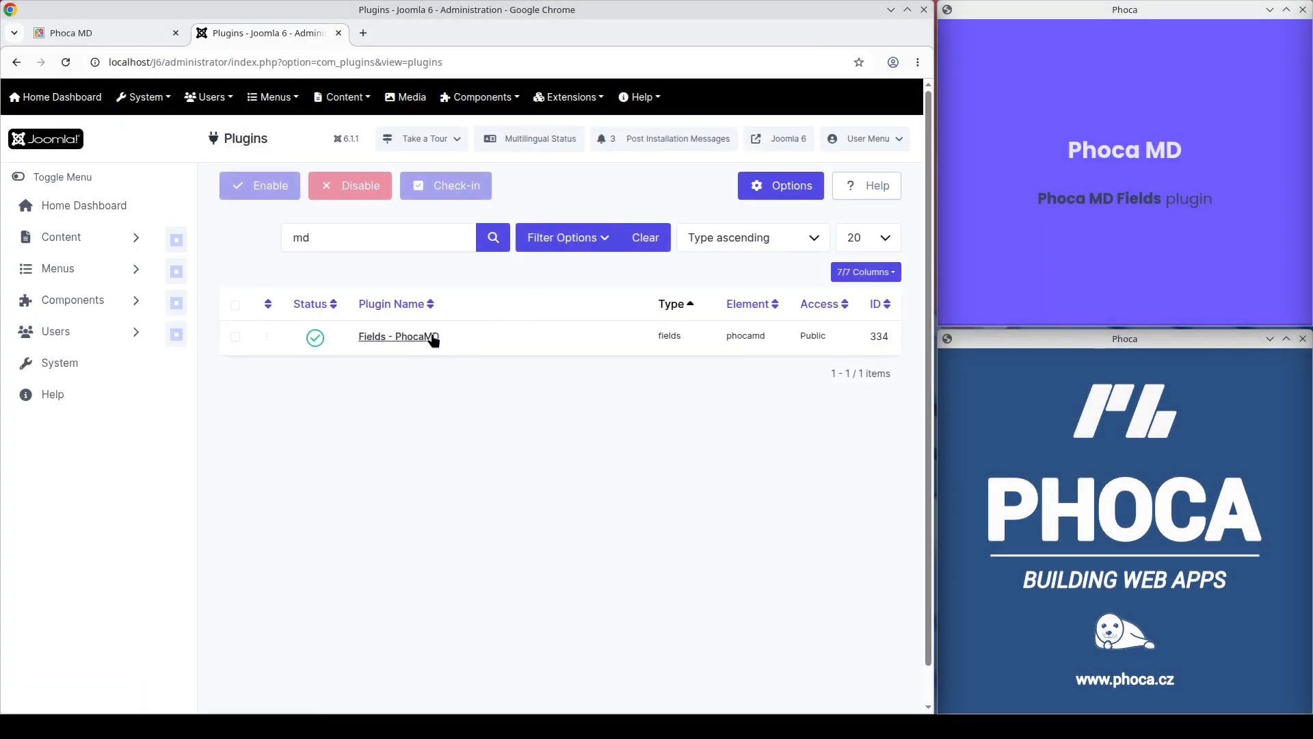
pyautogui.click(416, 336)
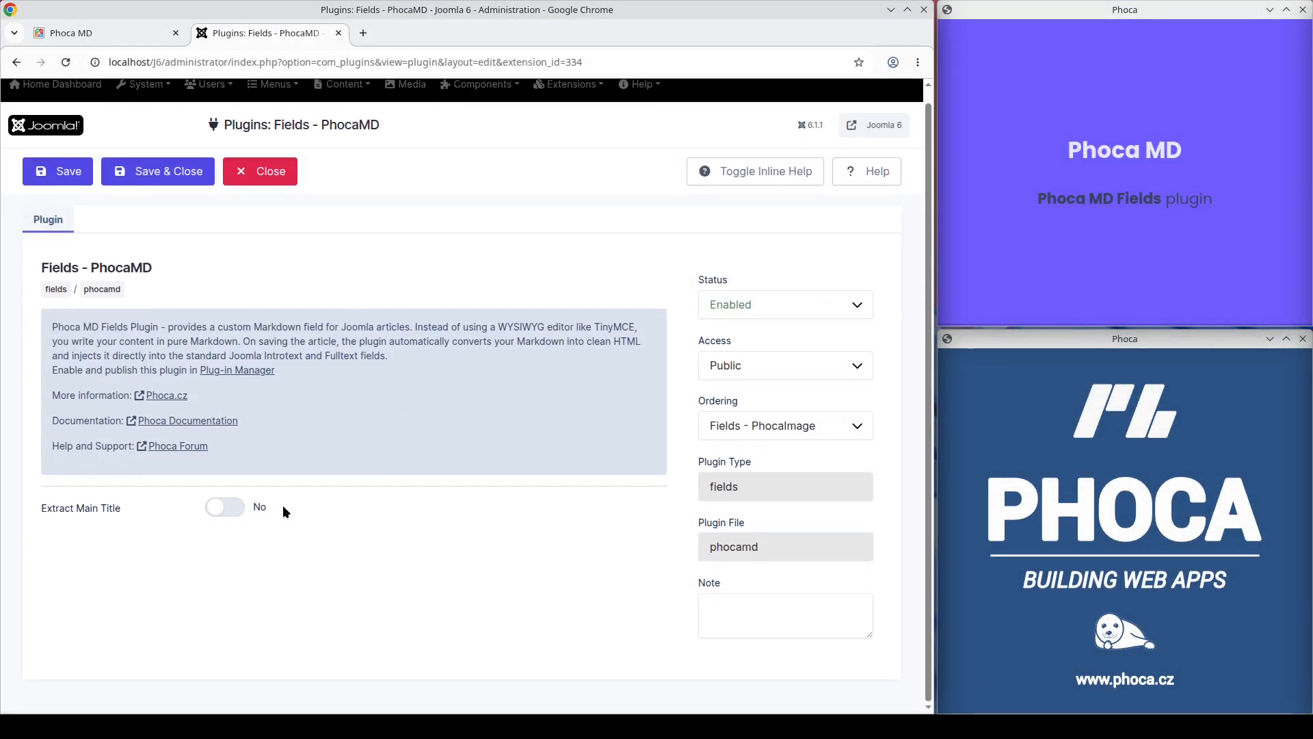
pyautogui.click(237, 513)
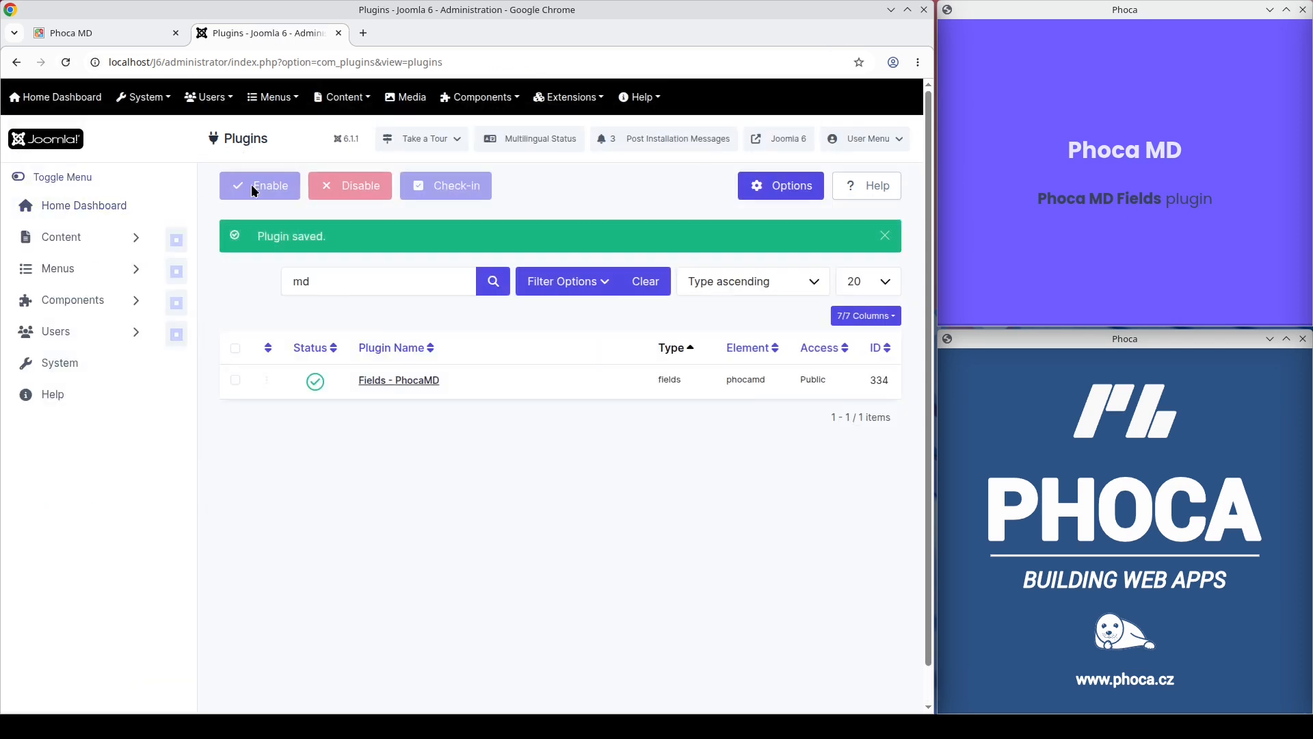
# Append "- New Title" to the main heading in the Phoca MD article's Phoca MD field and save the article.
pyautogui.click(342, 97)
pyautogui.click(335, 122)
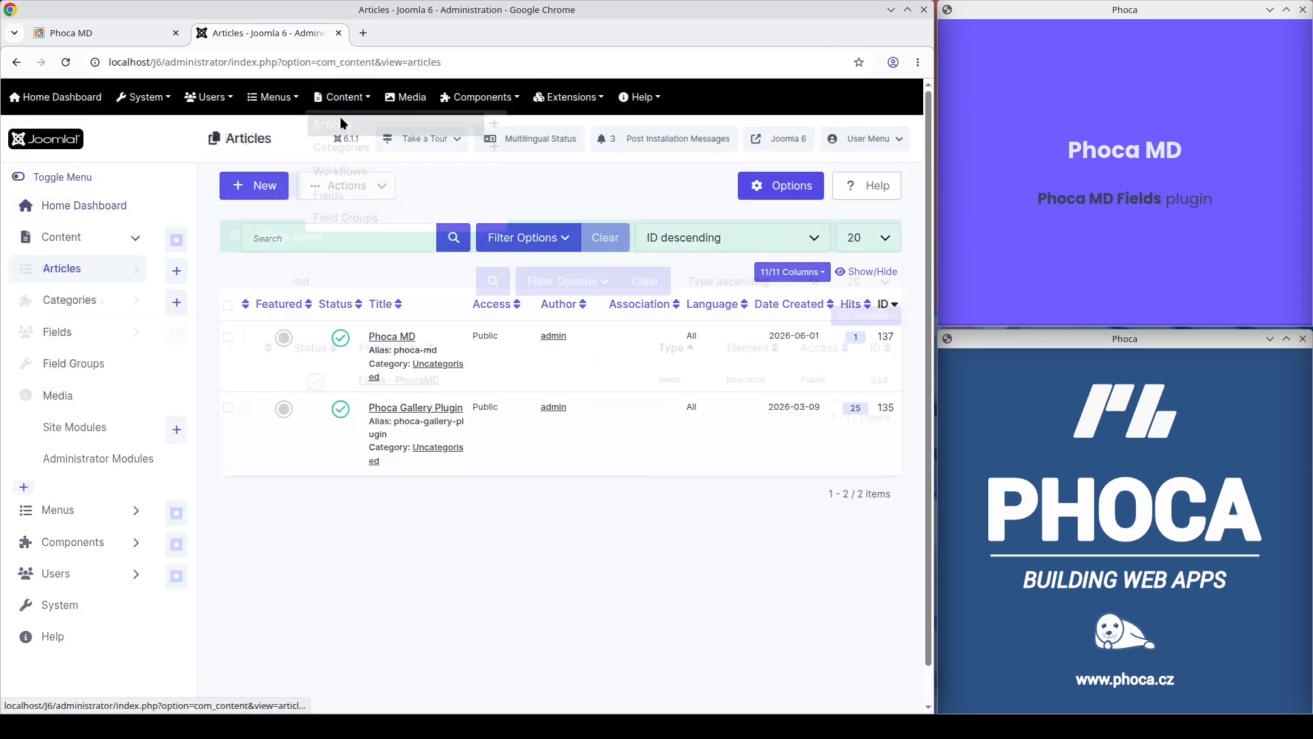
pyautogui.click(383, 334)
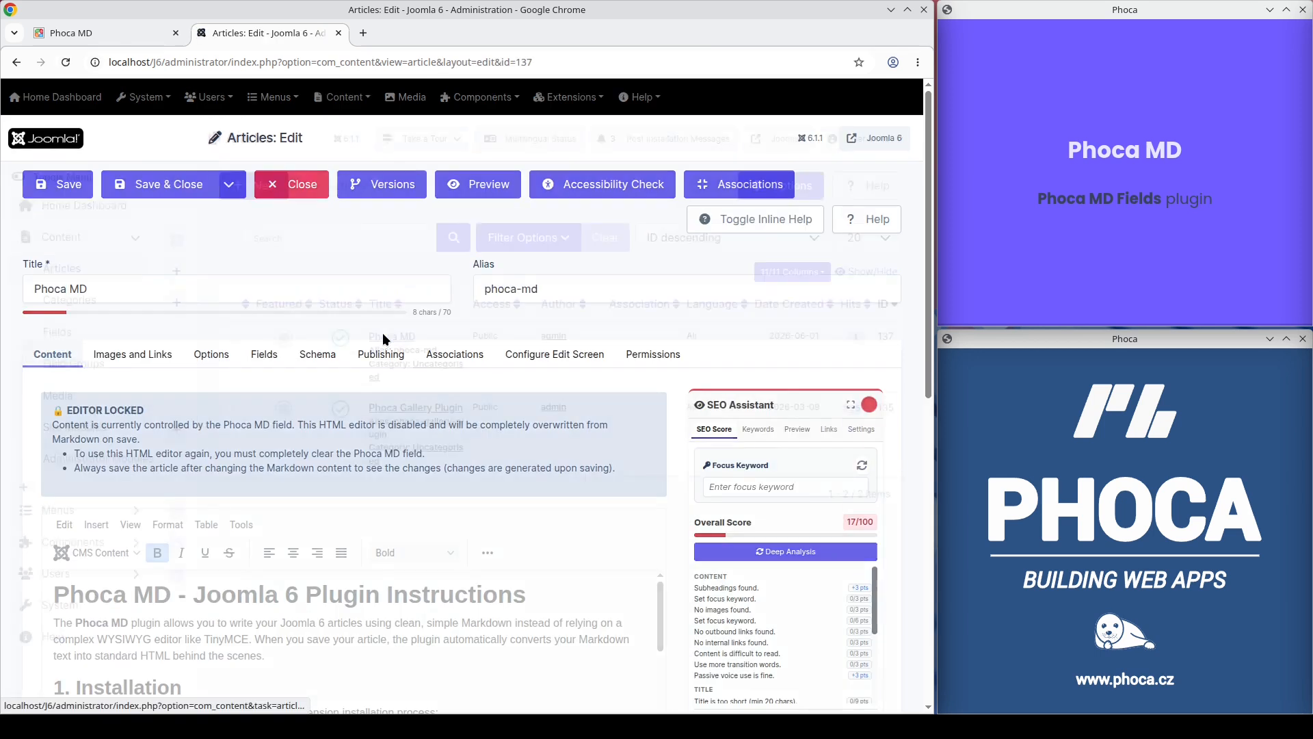
pyautogui.click(265, 354)
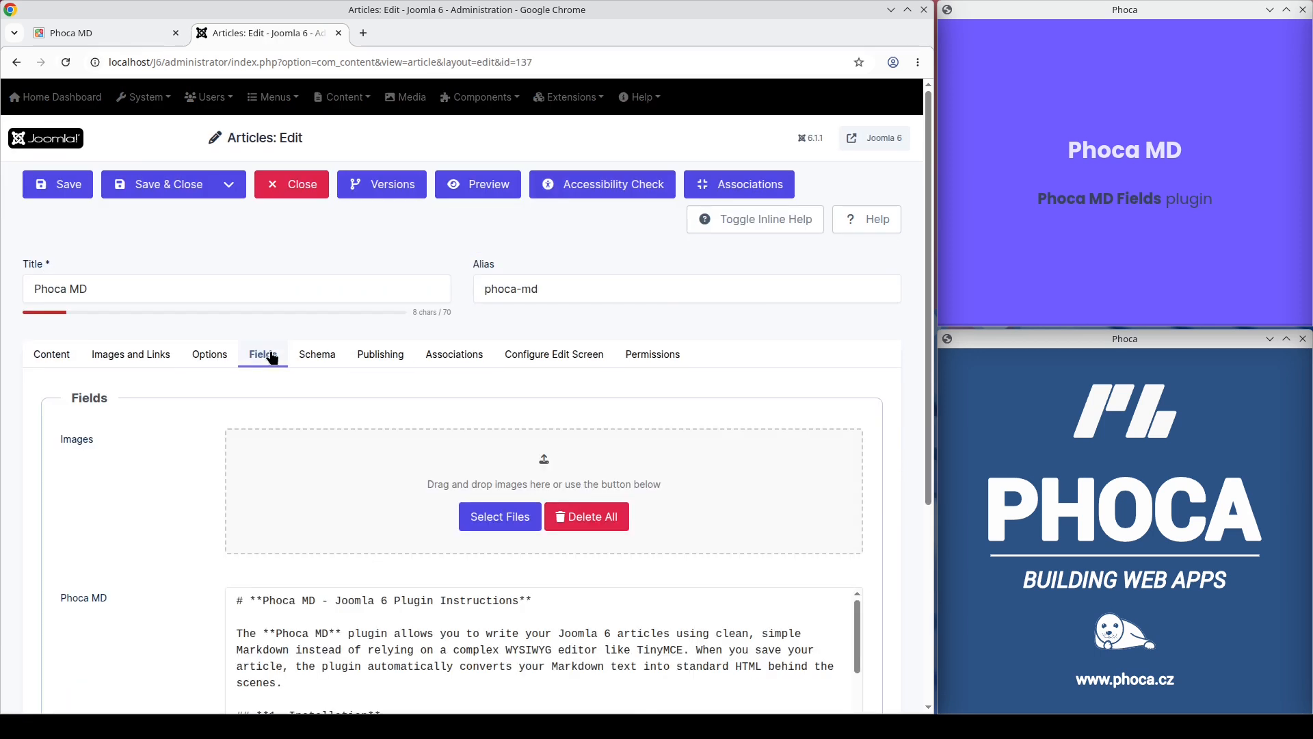
pyautogui.scroll(-4, 273, 348)
pyautogui.moveTo(261, 351); pyautogui.dragTo(532, 353)
pyautogui.click(537, 353)
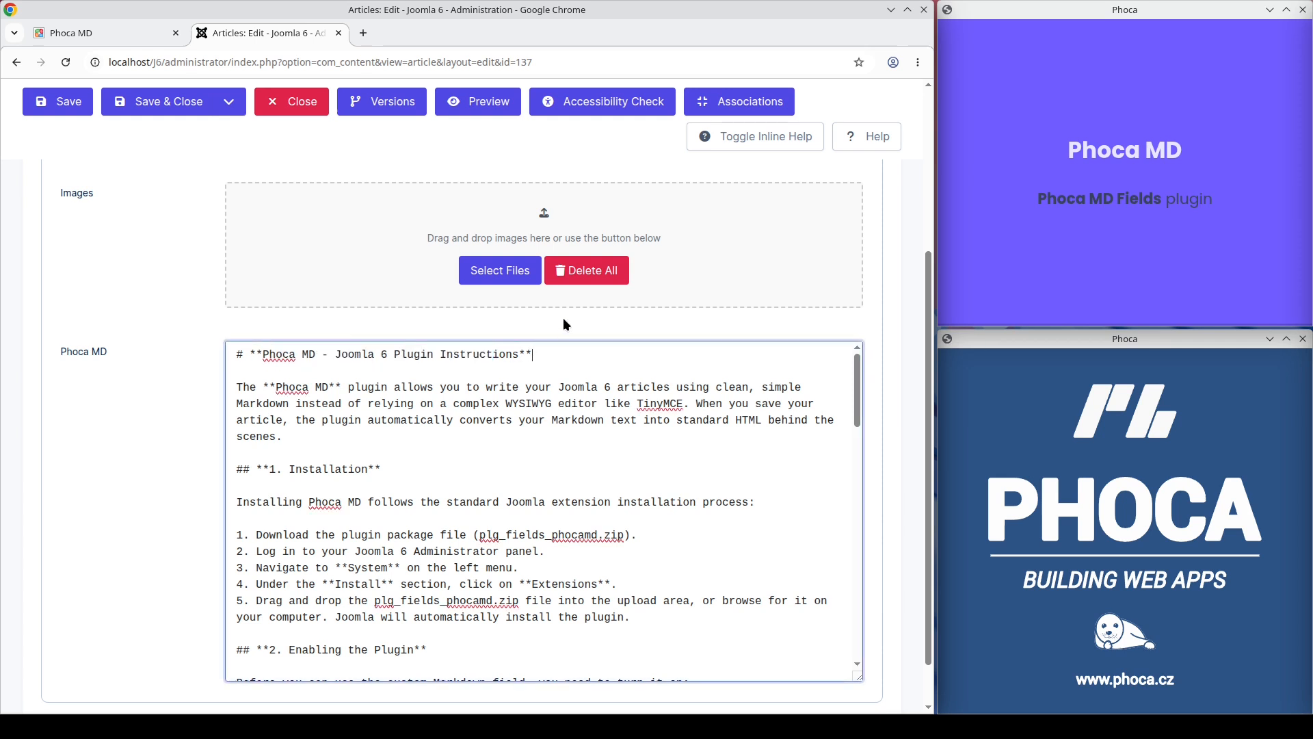
pyautogui.write('- New Title')
pyautogui.scroll(4, 349, 283)
pyautogui.click(57, 190)
# Compare the article's title with the first heading in the Phoca MD field, and check the converted content.
pyautogui.moveTo(34, 332); pyautogui.dragTo(270, 329)
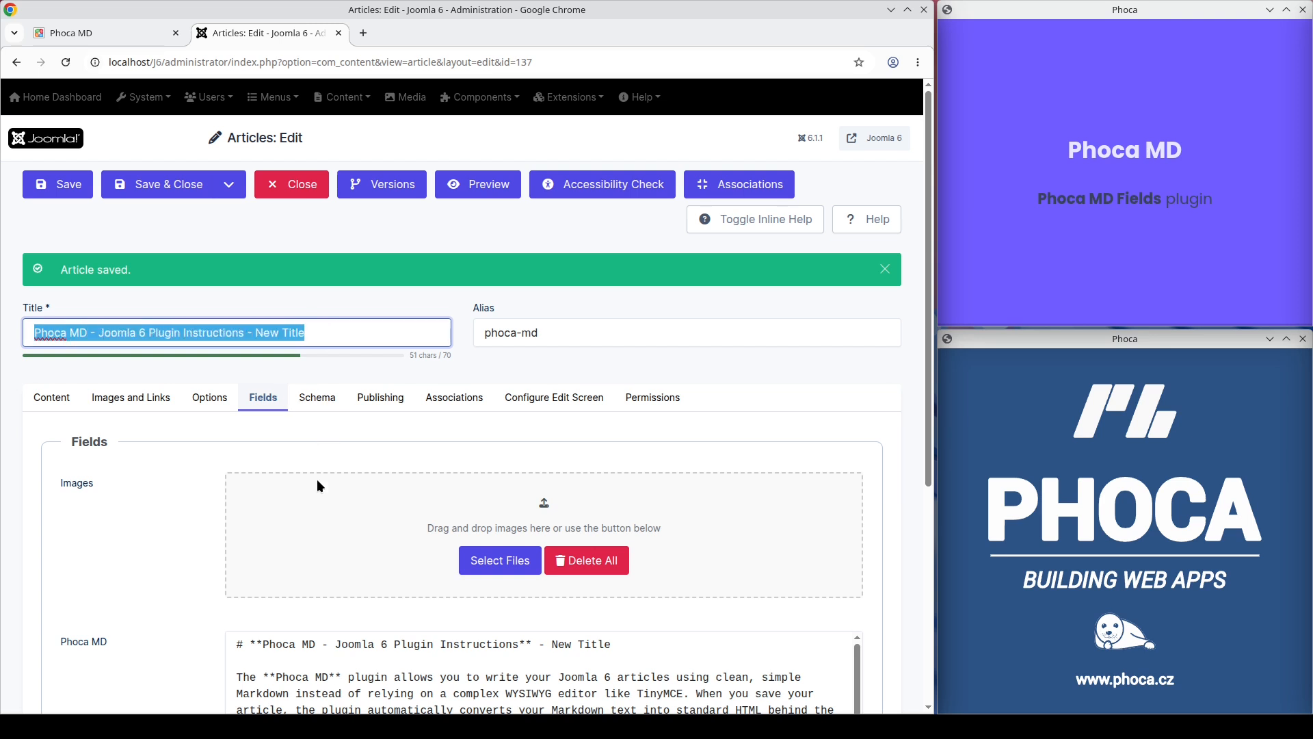
pyautogui.scroll(-3, 292, 552)
pyautogui.moveTo(237, 480); pyautogui.dragTo(620, 494)
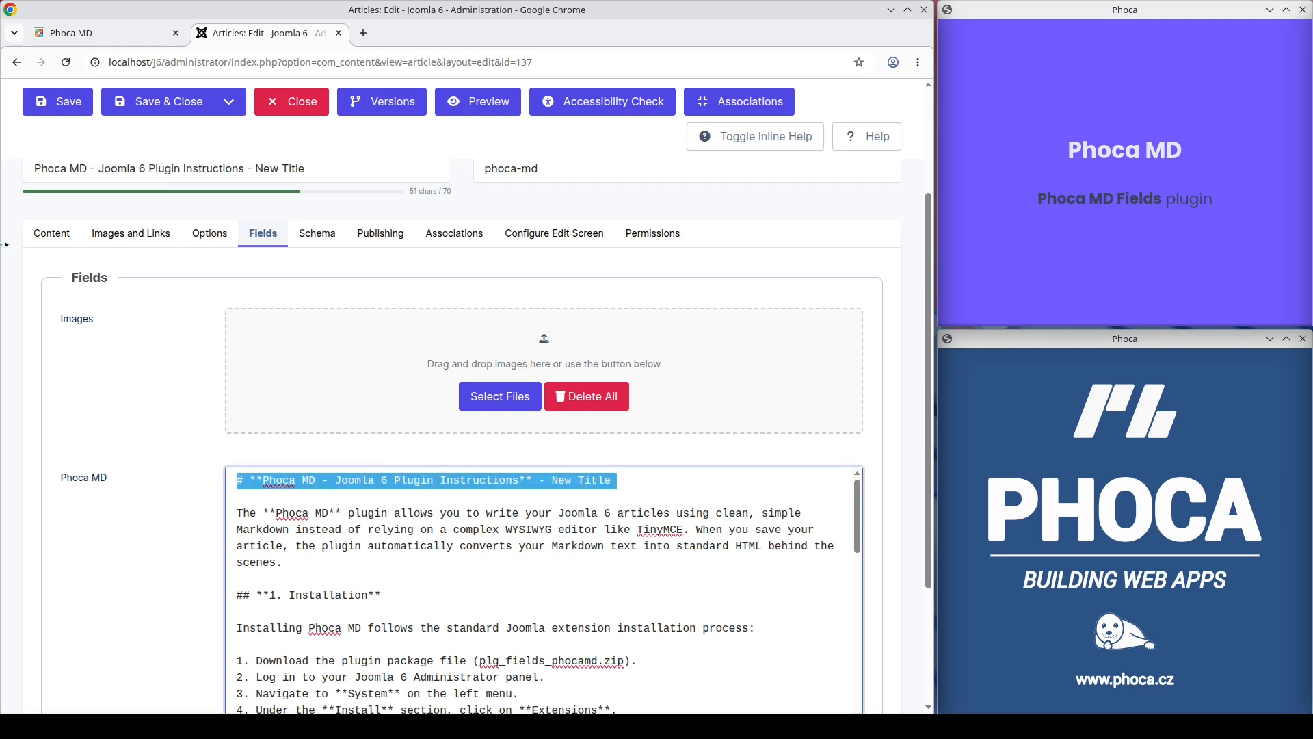
pyautogui.click(43, 236)
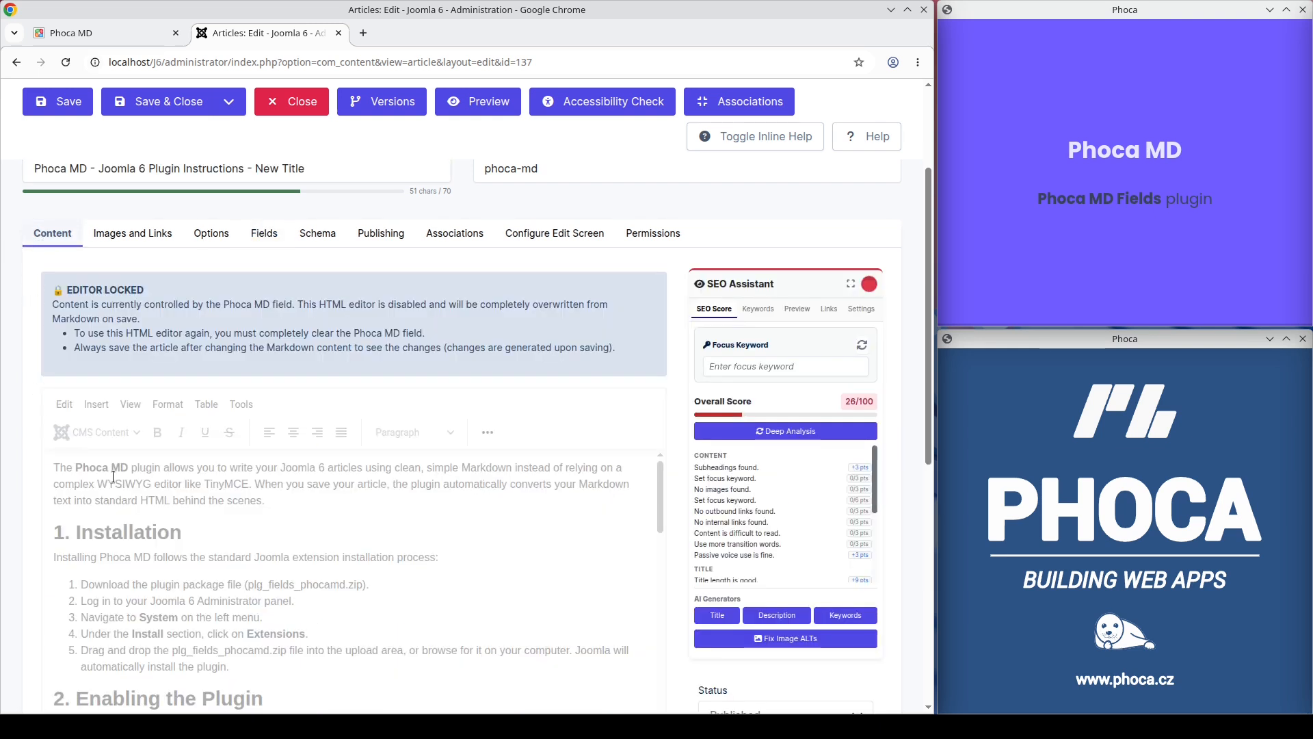